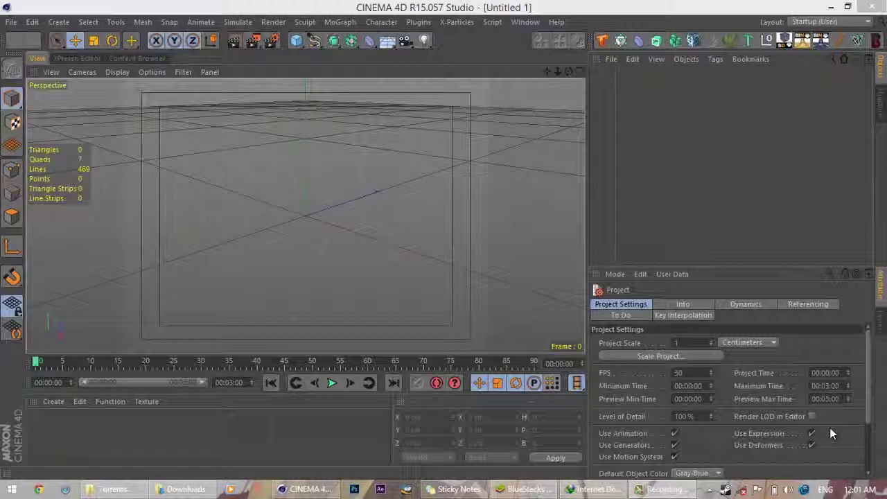
- Start opening a file and browse to the Storage (F:) drive
left_click(19, 25)
left_click(27, 51)
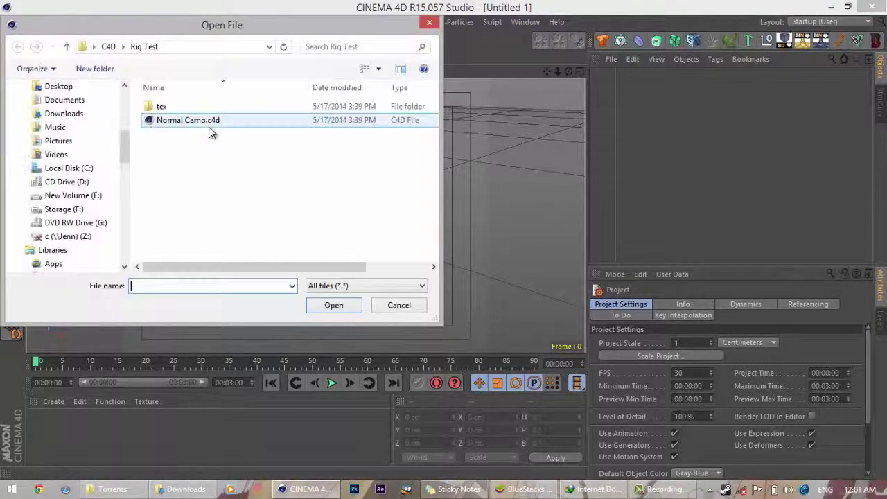
left_click(109, 45)
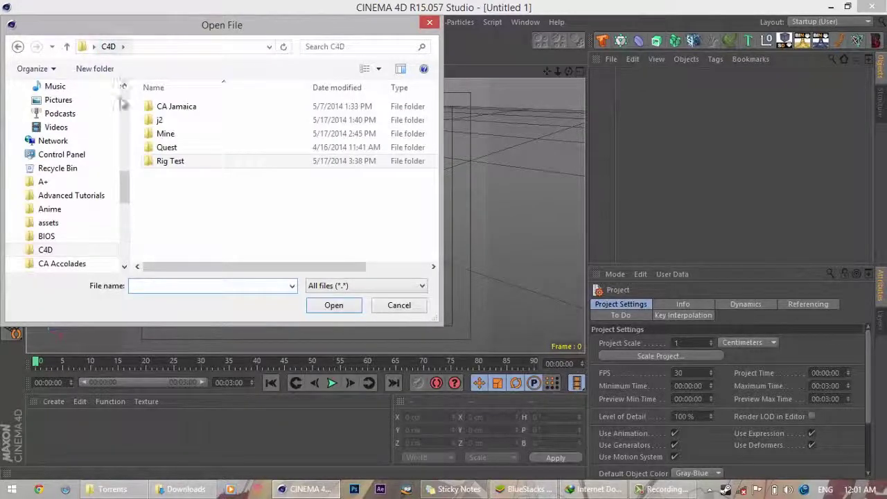
left_click_drag(122, 181, 123, 147)
left_click(77, 154)
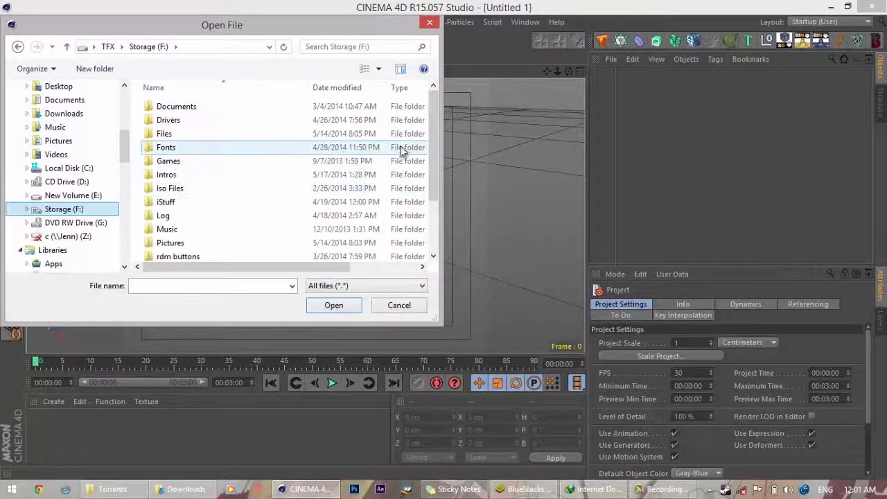
scroll(395, 151, "down", 1)
scroll(368, 151, "up", 1)
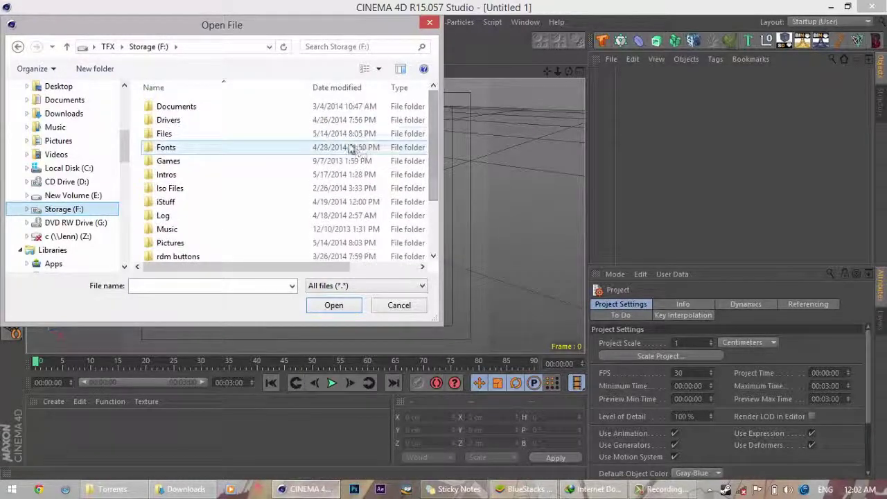
- Go through Files > C4D > Models > Combat Arms 3D Model > Movements . bvh and open Run.bvh
double_click(346, 134)
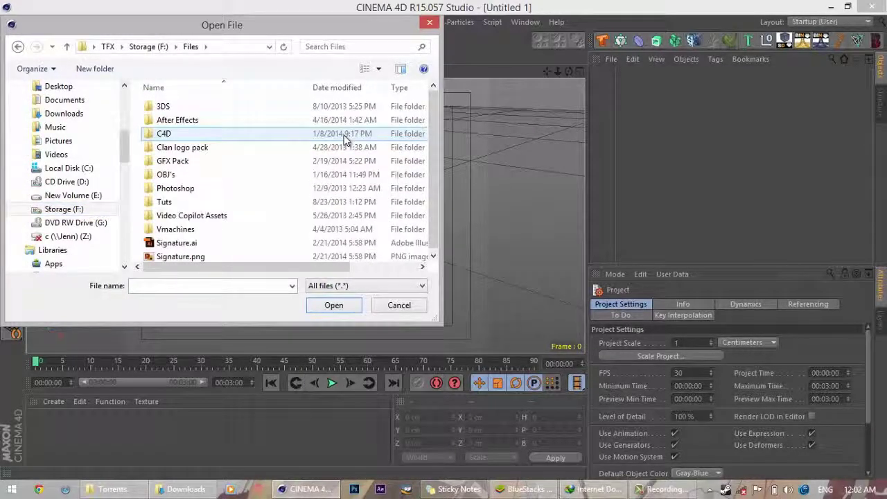
double_click(345, 136)
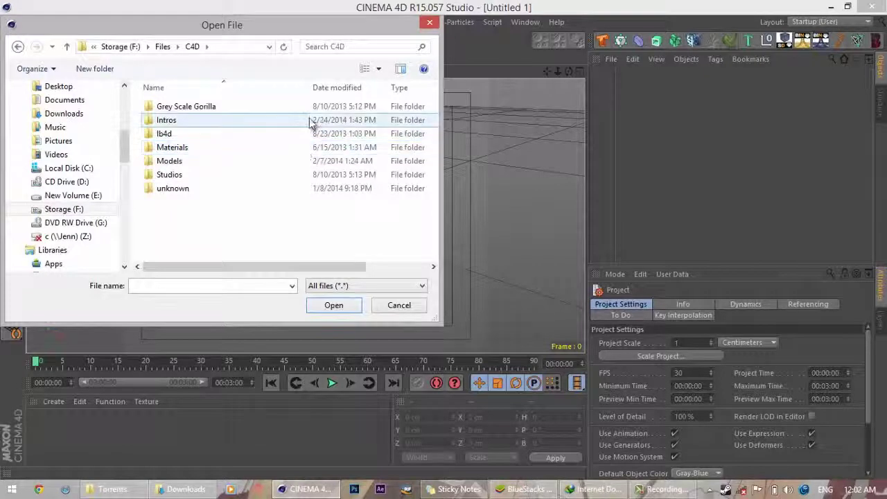
double_click(293, 162)
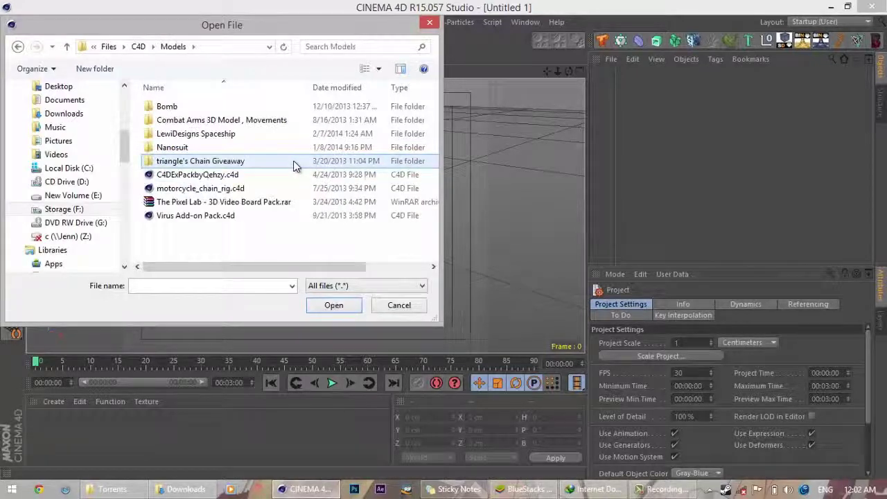
double_click(281, 121)
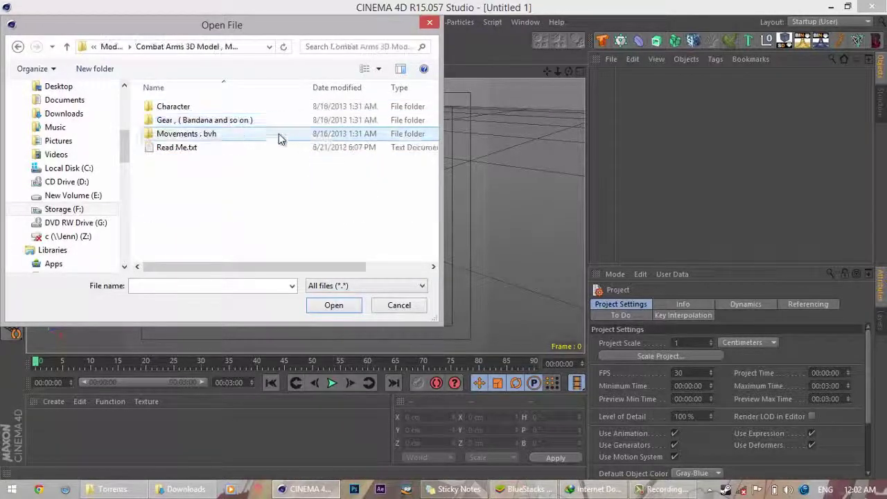
double_click(278, 137)
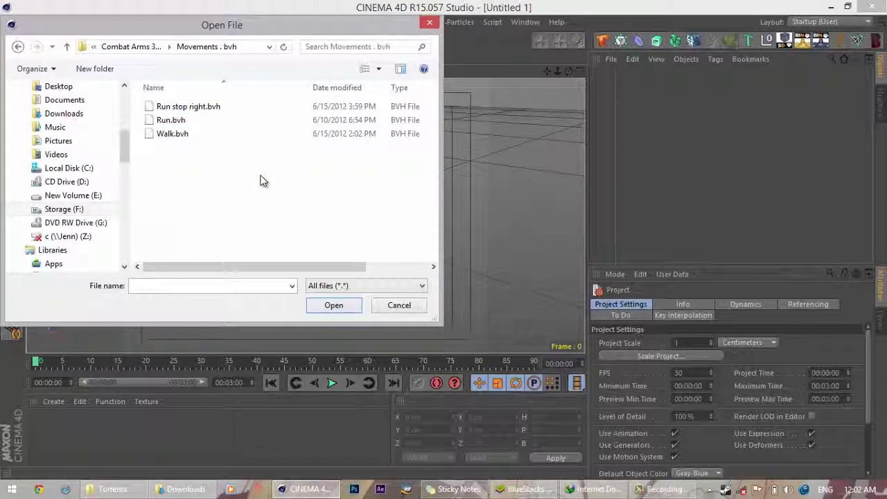
double_click(236, 123)
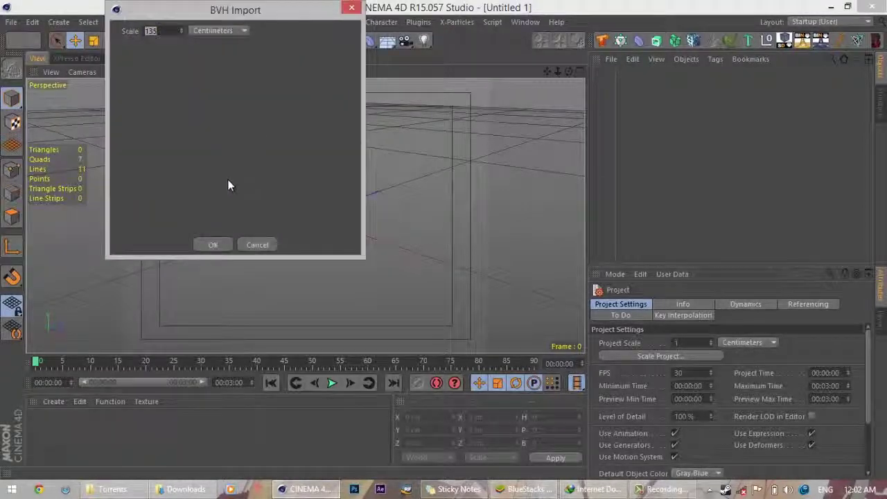
- Cancel the BVH import and open Character > Zadan > Normal Camo > Normal Camo.c4d
left_click(255, 245)
left_click(11, 22)
left_click(30, 54)
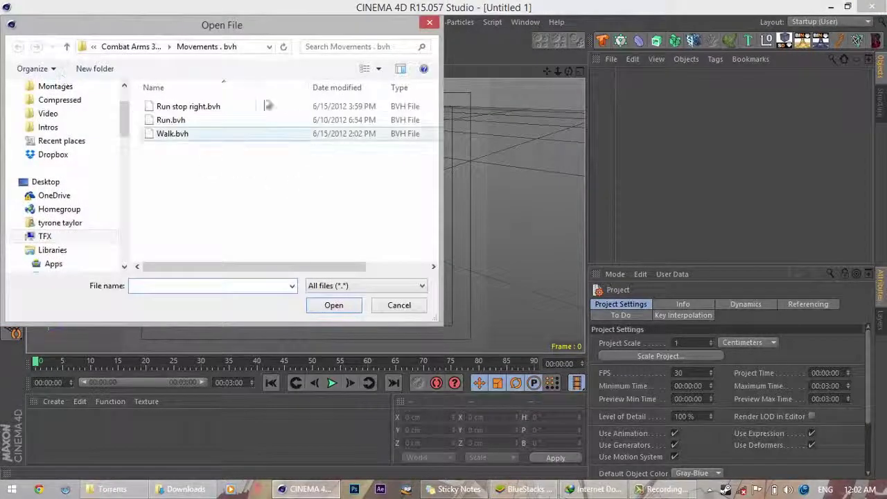
left_click(142, 47)
double_click(181, 108)
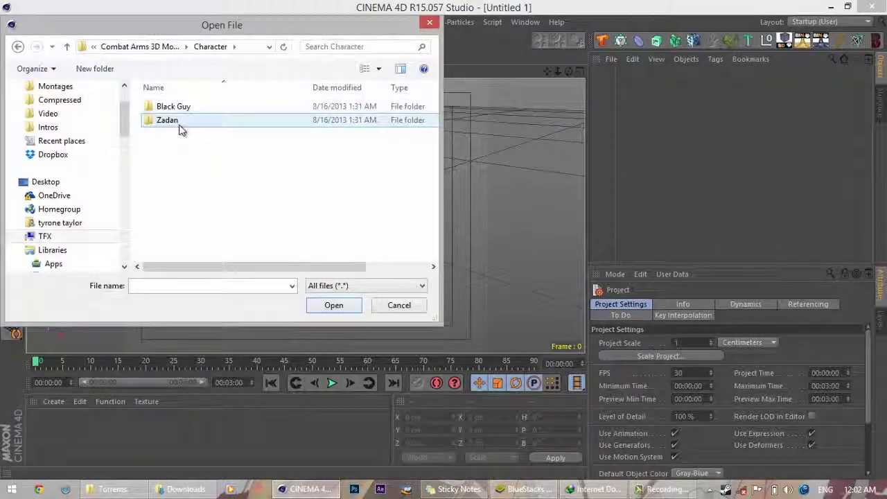
double_click(174, 122)
double_click(179, 123)
double_click(189, 122)
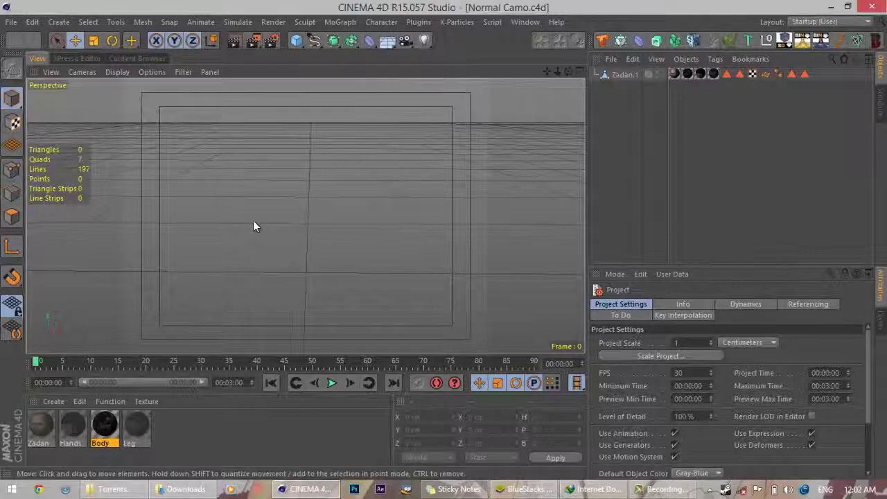
- Reopen the file browser with Ctrl+O and return to the Movements . bvh folder
left_click(11, 22)
key("Escape")
key("ctrl+o")
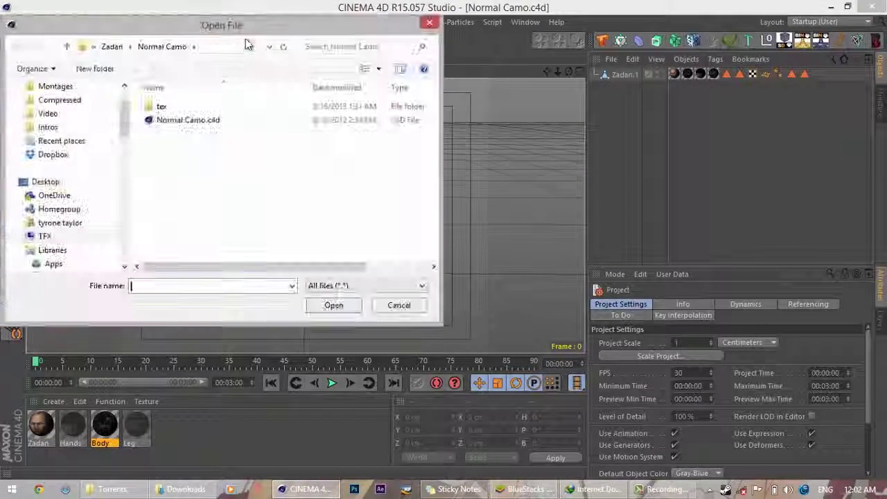
left_click(116, 47)
left_click(111, 47)
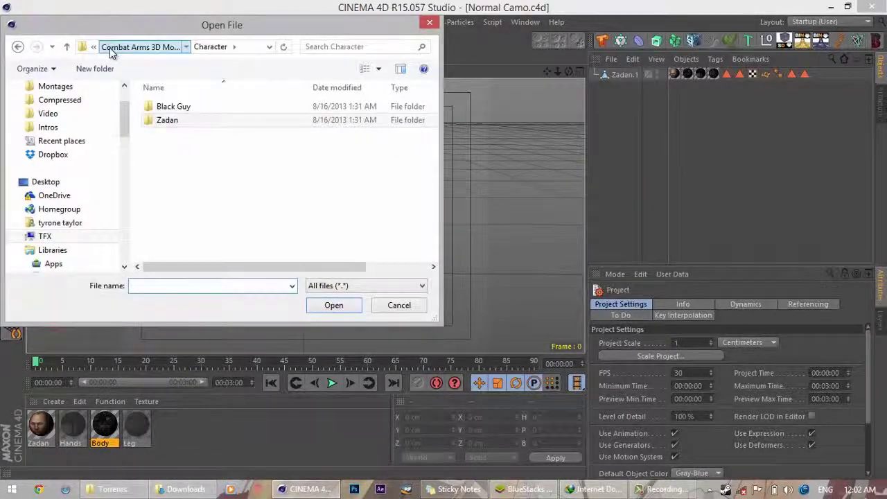
left_click(117, 47)
double_click(166, 133)
- Import Run.bvh as a skeleton at scale 135 centimeters
double_click(166, 121)
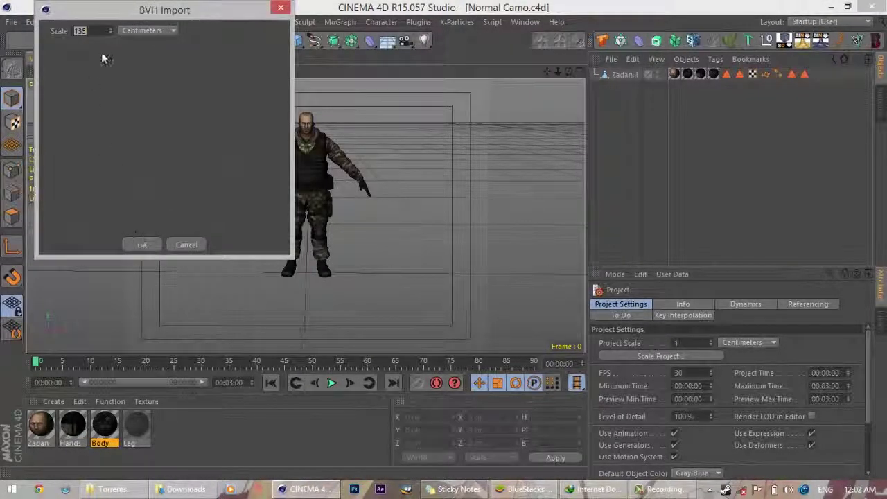
left_click(101, 30)
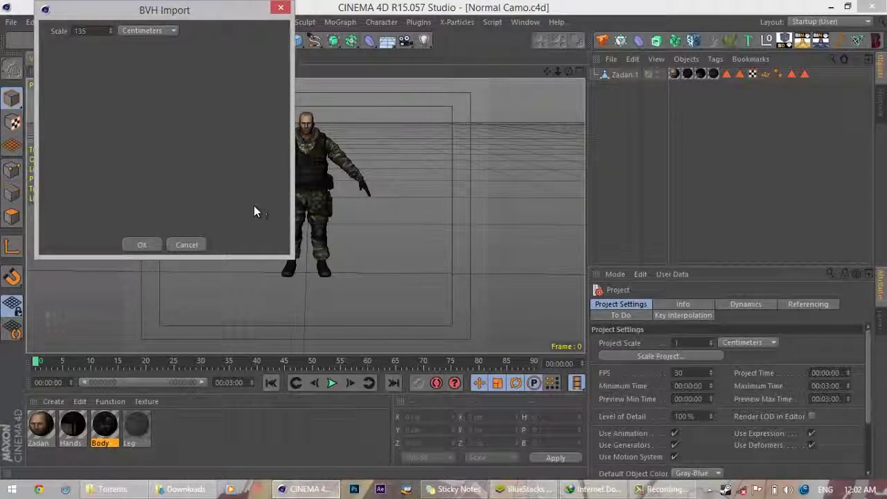
left_click(158, 243)
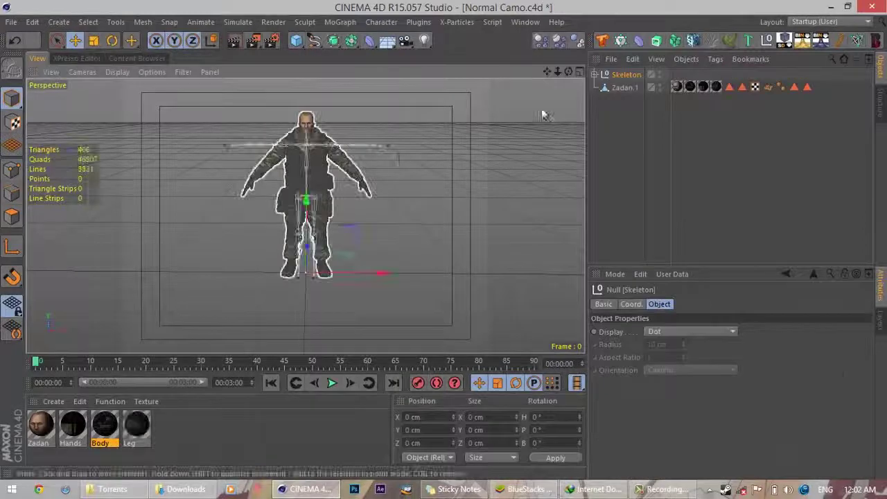
- Orbit the view to bring the head into view and hide the Zadan.1 mesh
left_click_drag(440, 250, 446, 232, "alt")
scroll(446, 236, "up", 3)
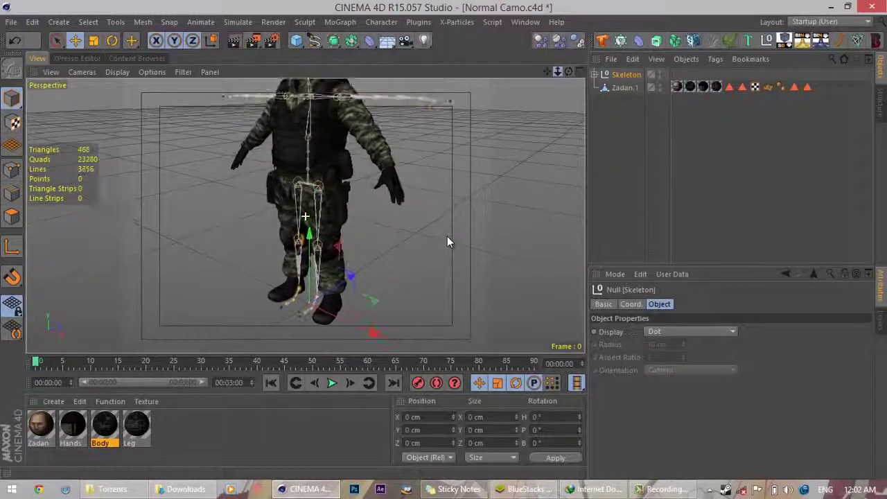
left_click_drag(441, 264, 445, 248, "alt")
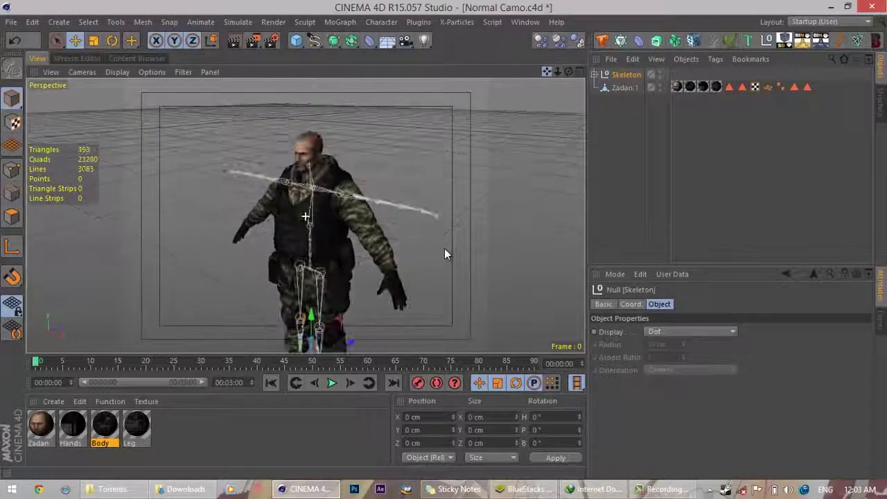
left_click(659, 85)
left_click(661, 85)
left_click(658, 86)
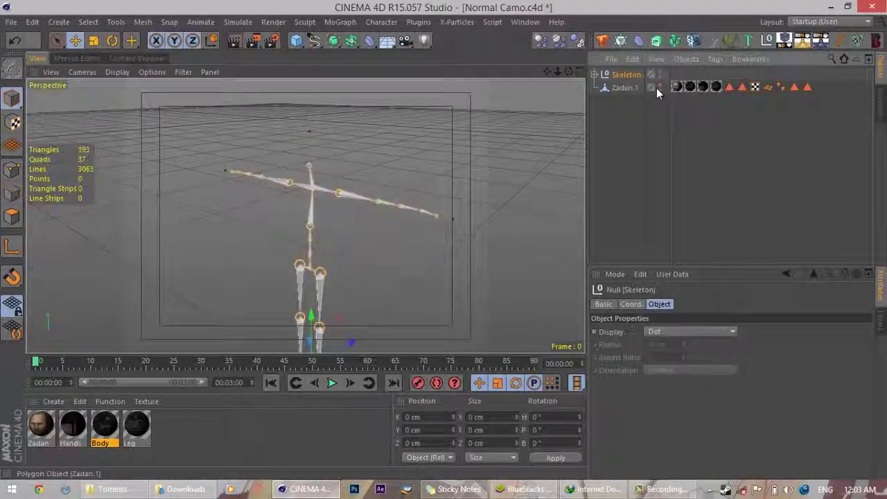
- Rotate the shoulder joint so its arm bone swings out beside the visible soldier mesh
left_click(339, 193)
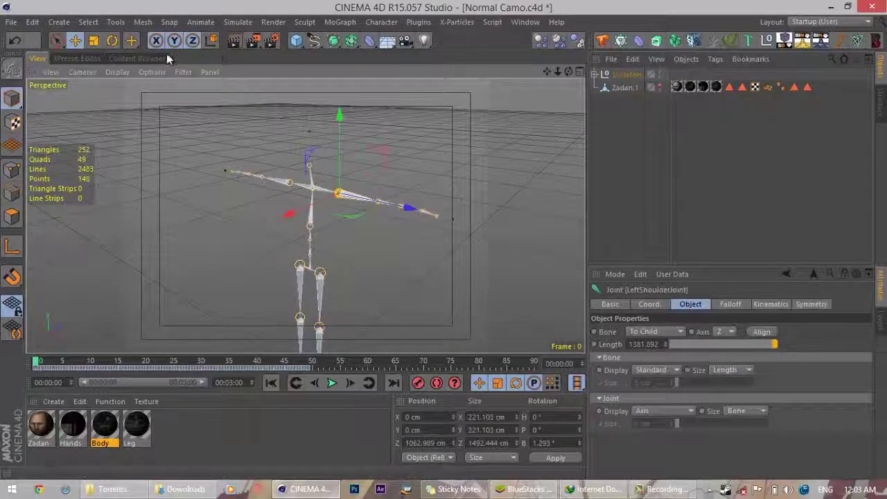
left_click(113, 42)
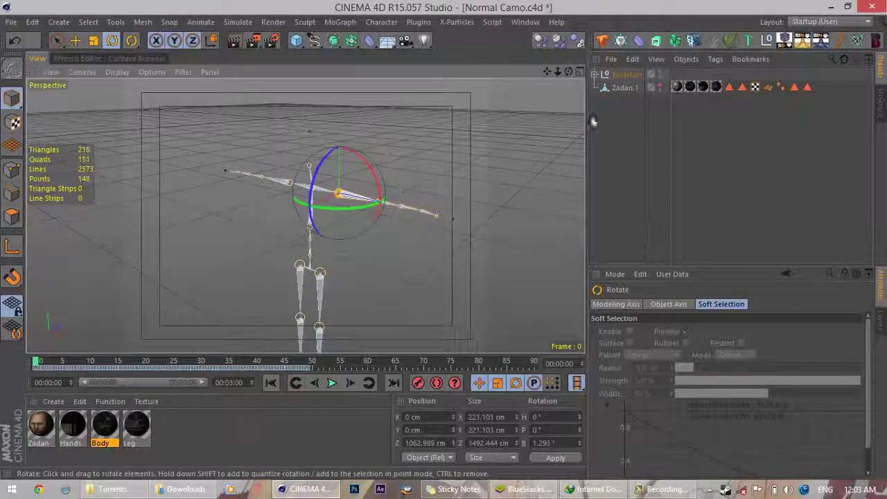
left_click(658, 86)
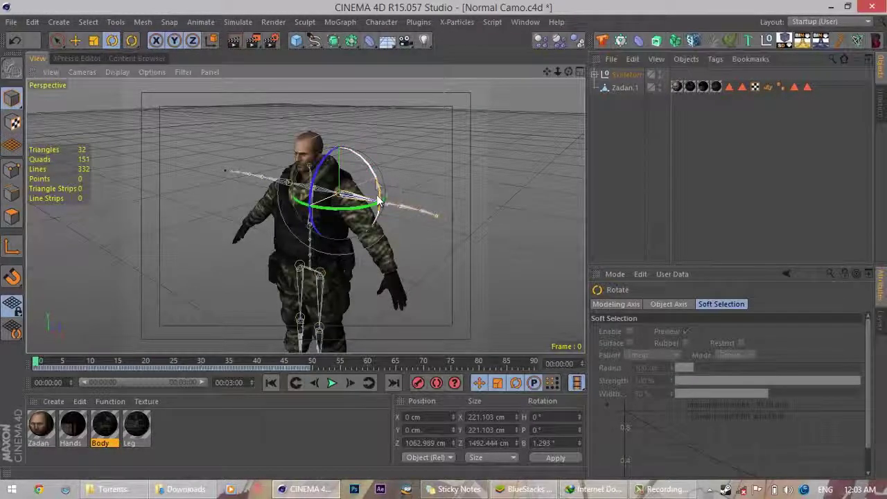
left_click_drag(379, 195, 447, 244)
left_click(366, 315)
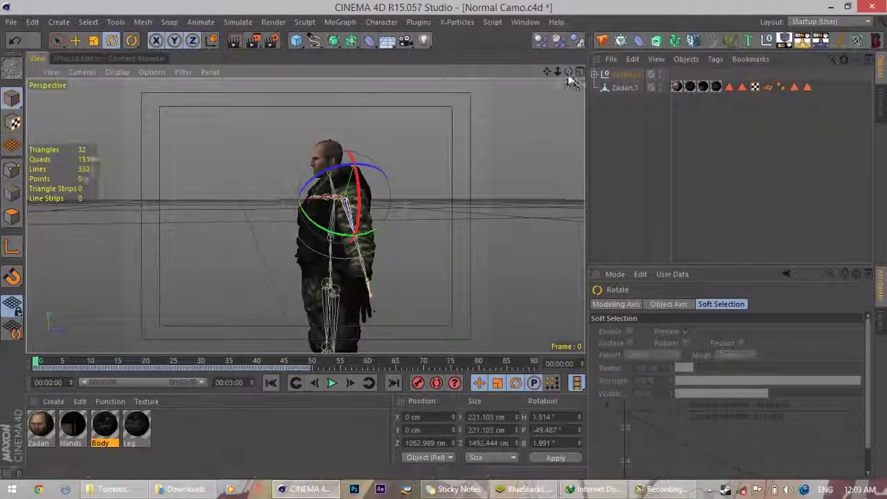
mouse_move(449, 243)
left_mouse_down("alt")
mouse_move(499, 249)
mouse_move(455, 244)
mouse_move(464, 242)
mouse_move(457, 235)
left_mouse_up("alt")
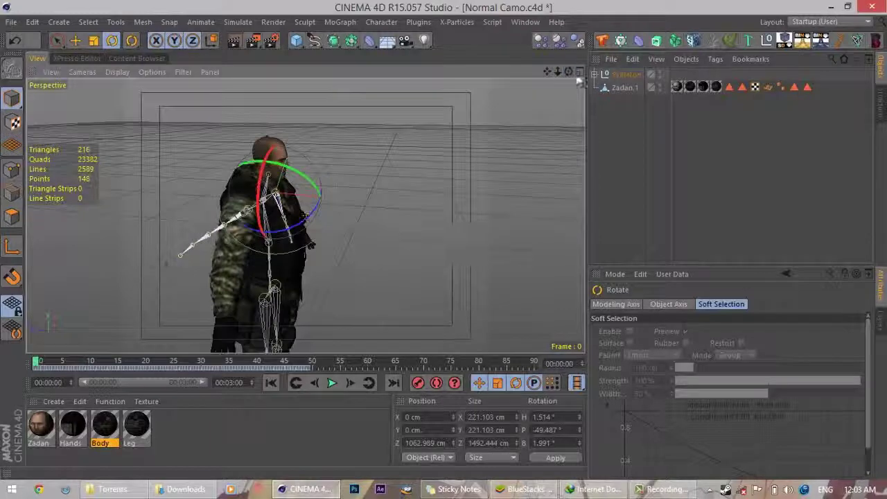
- Rotate the right shoulder joint down to fit the soldier's arm, then hide the mesh
left_click(659, 86)
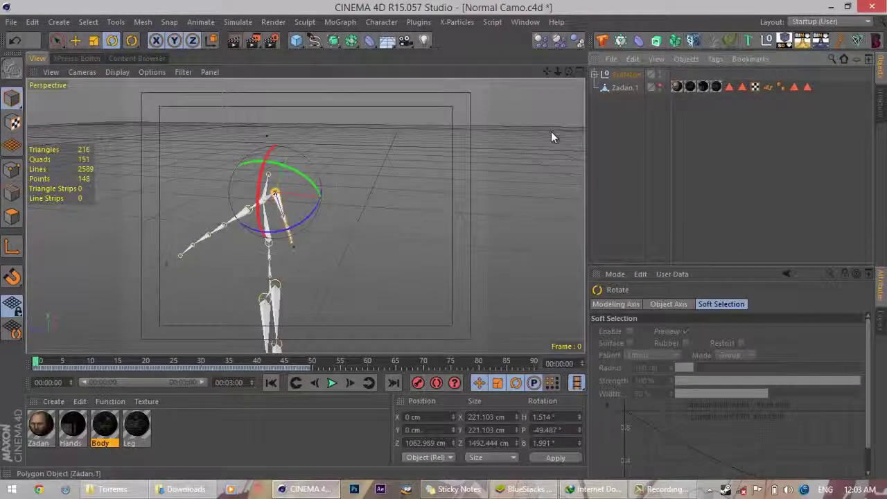
left_click(247, 208)
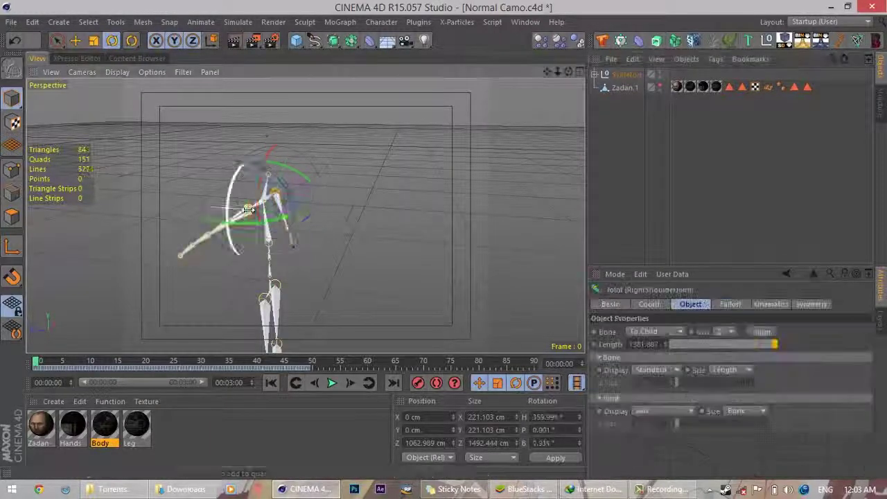
left_click(660, 84)
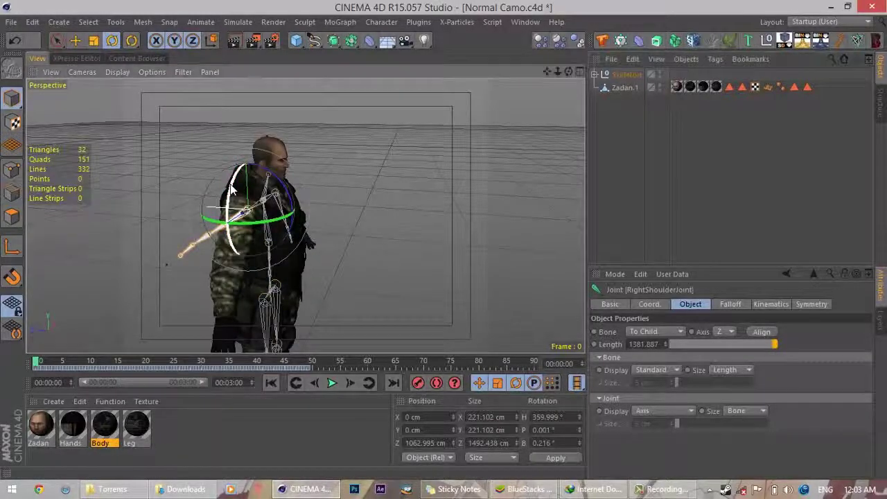
left_click_drag(234, 220, 229, 270)
left_click_drag(445, 248, 446, 244, "alt")
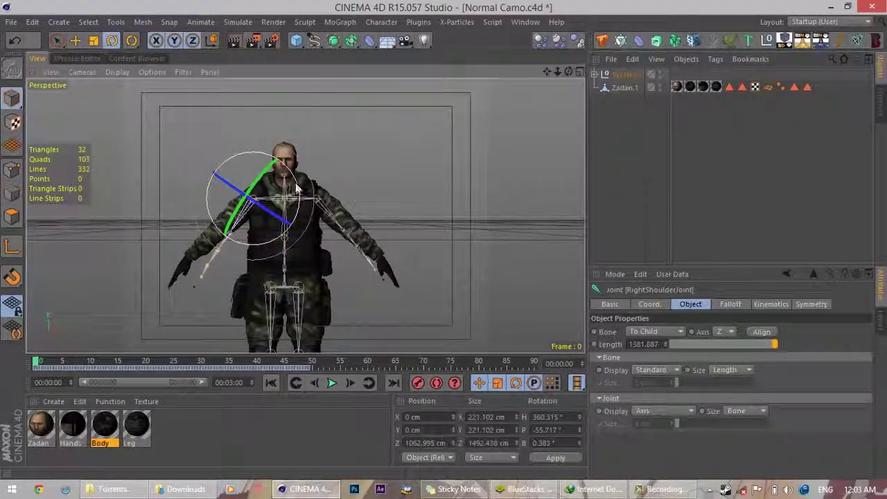
left_click_drag(296, 189, 302, 204)
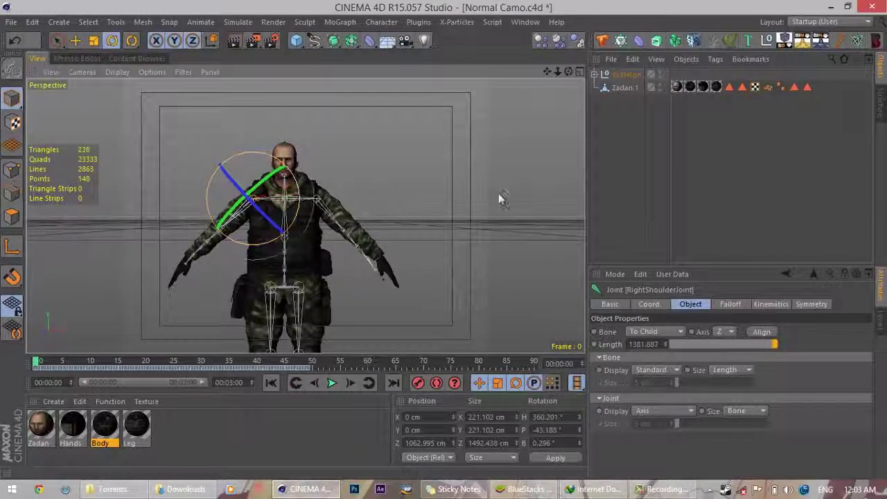
left_click(660, 84)
middle_click_drag(444, 227, 444, 208, "alt")
- Rotate the left hip joint so its bone fits inside the soldier's leg
left_click(620, 156)
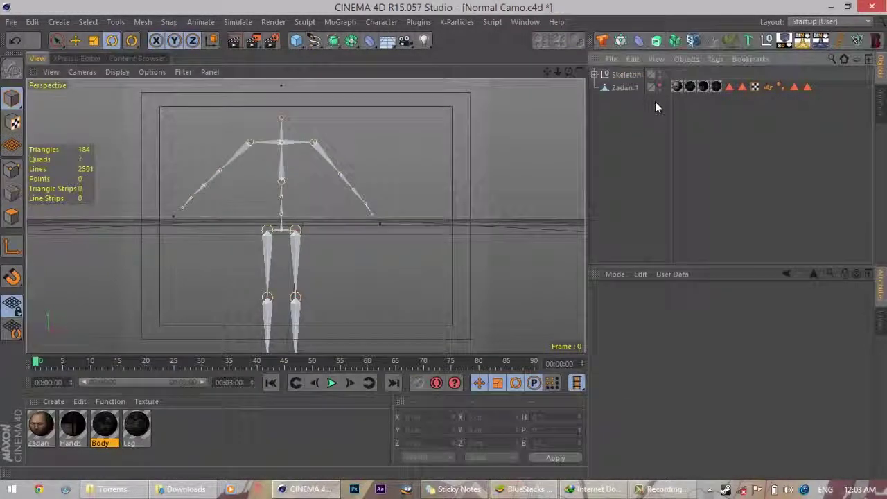
left_click(294, 229)
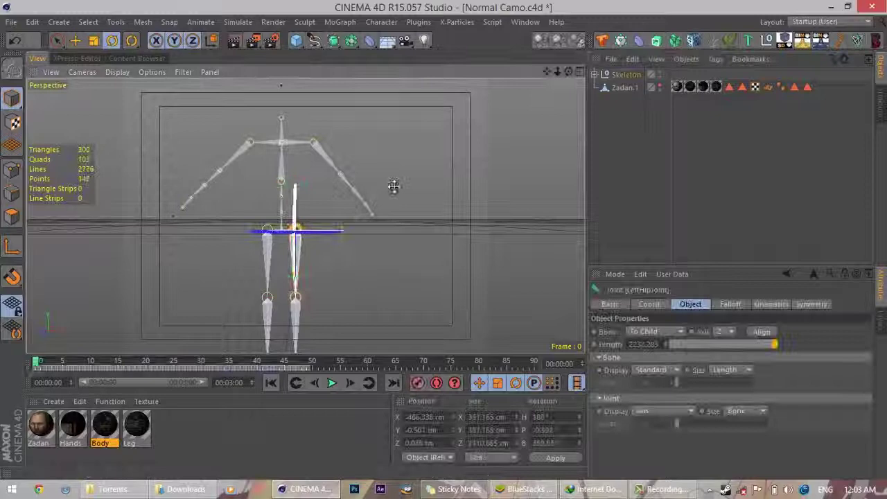
left_click(659, 84)
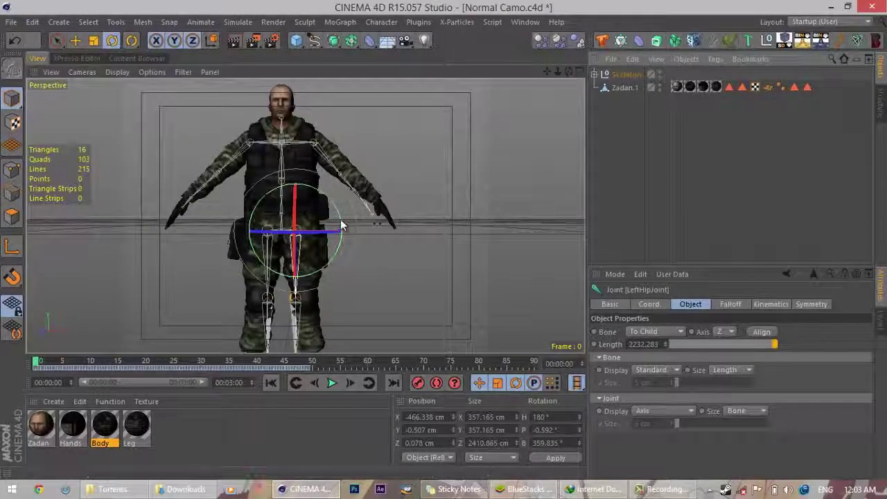
left_click_drag(340, 217, 341, 216)
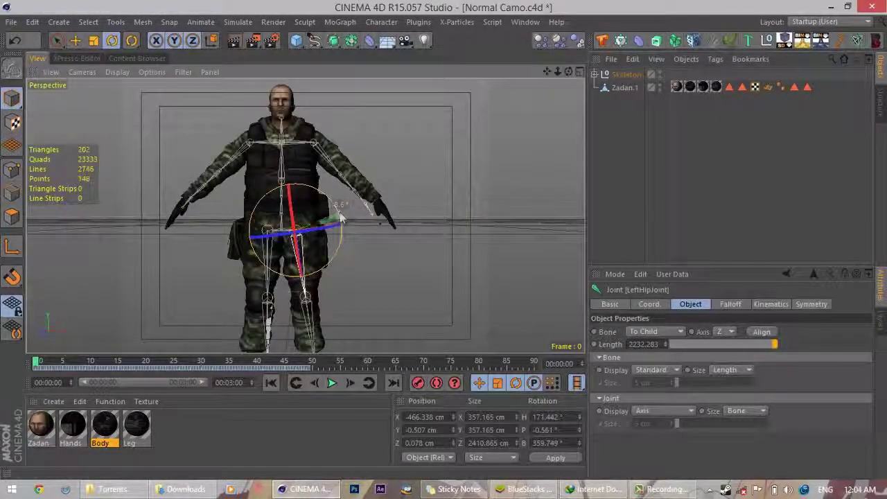
- Rotate the right hip joint into the other leg and show the mesh again
left_click(658, 85)
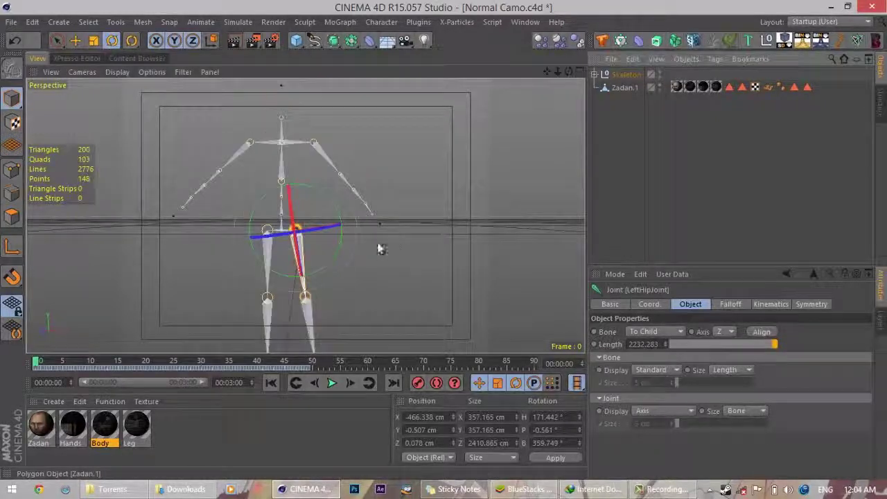
left_click(268, 231)
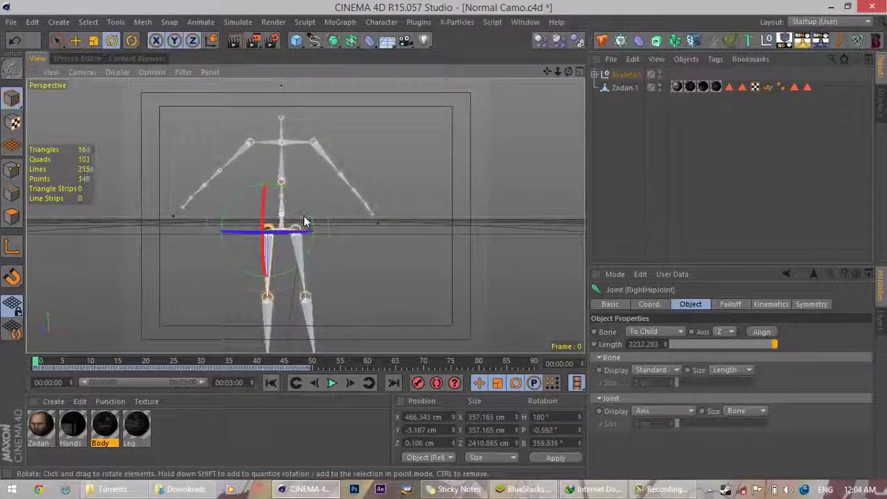
left_click_drag(311, 221, 312, 232)
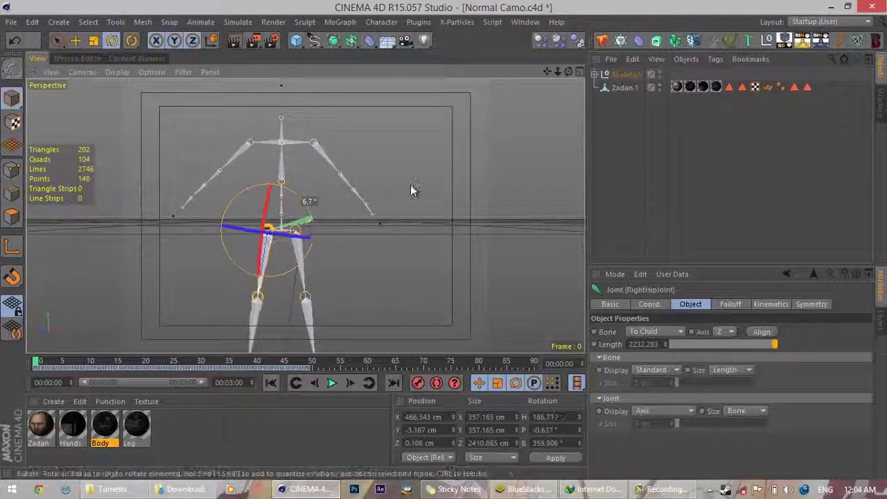
left_click(659, 85)
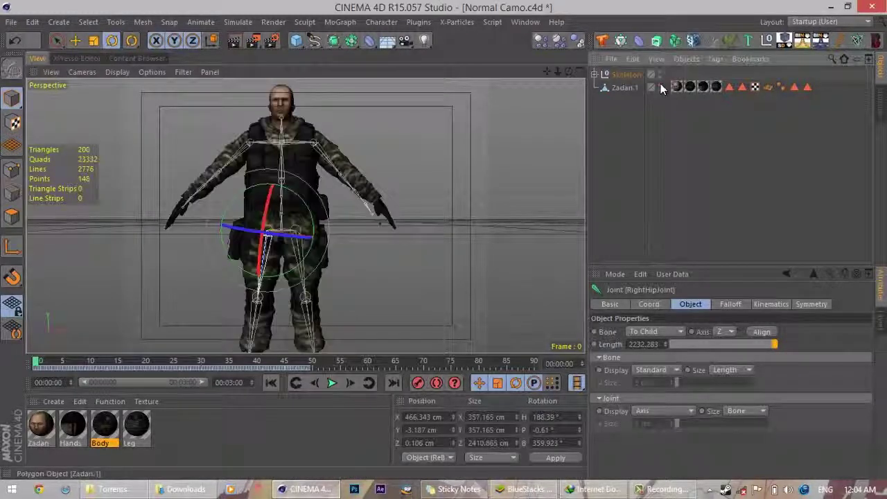
left_click(626, 181)
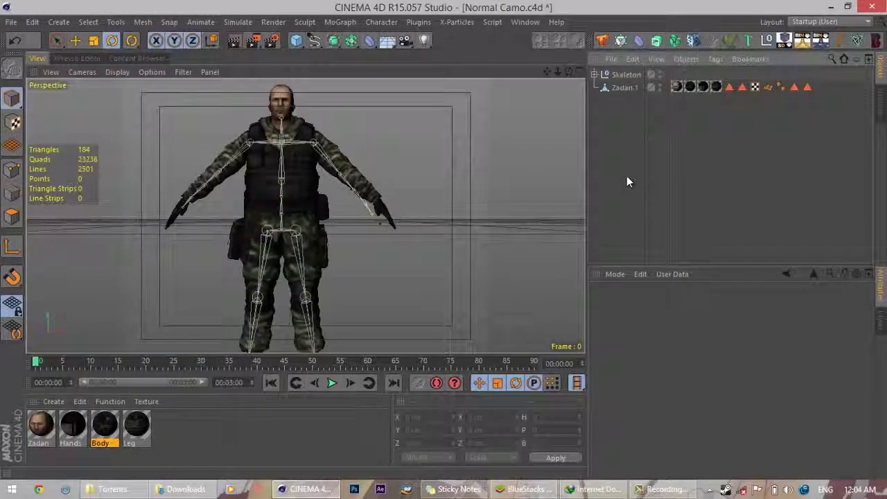
- Drag Zadan.1 above Skeleton in the Object Manager and clear the selection
left_click_drag(621, 76, 619, 99)
left_click(624, 106)
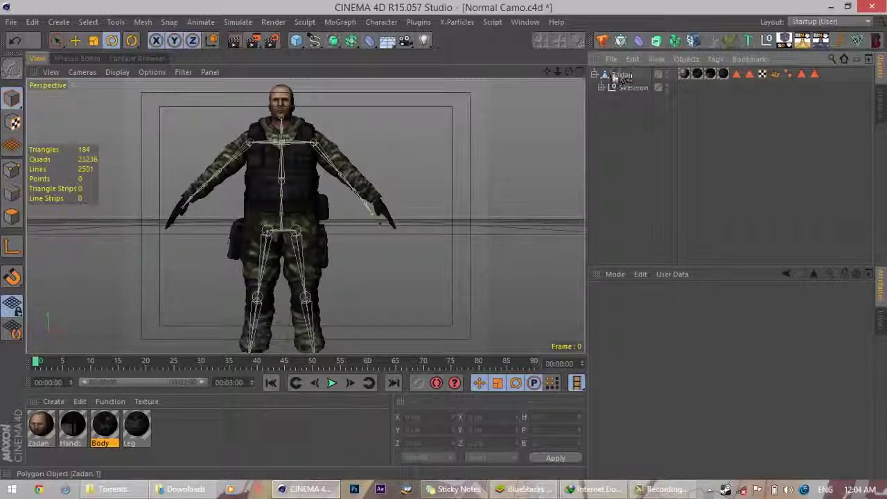
left_click(610, 74)
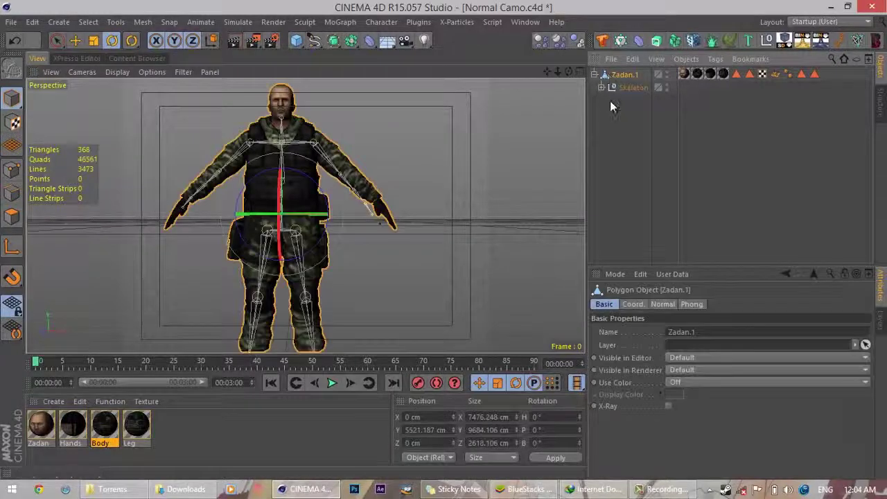
left_click(622, 124)
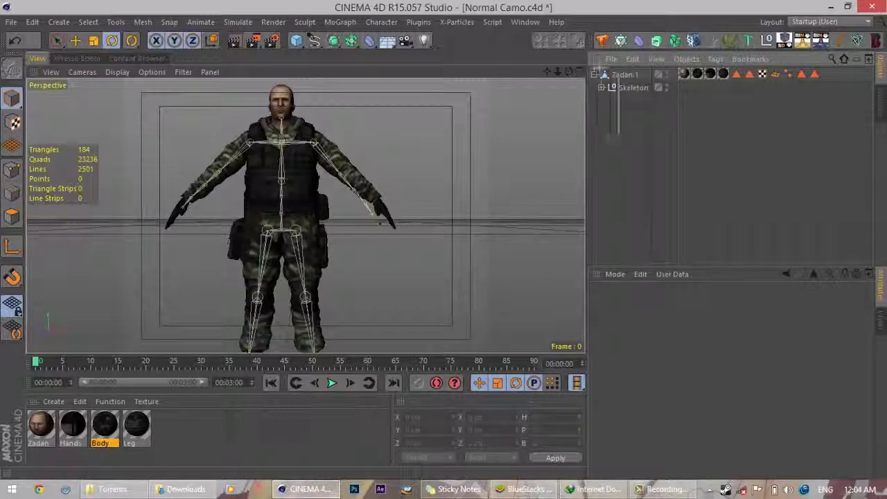
left_click_drag(651, 111, 610, 73)
right_click(627, 77)
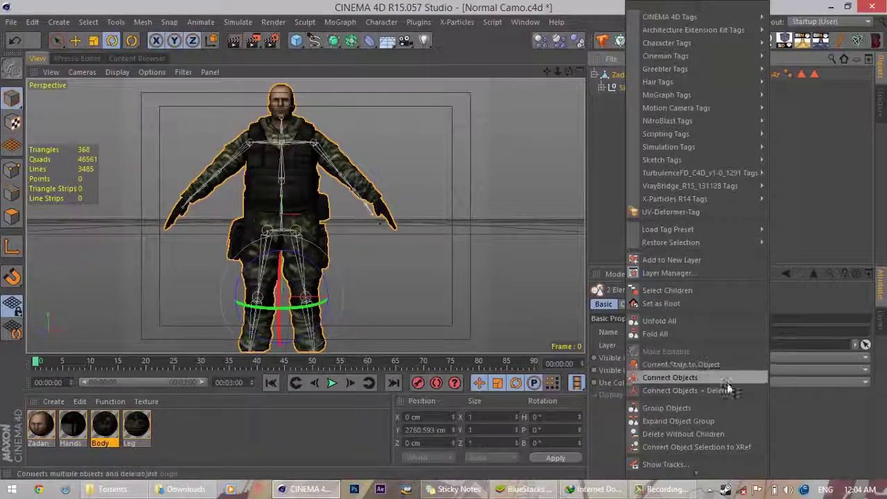
left_click(615, 113)
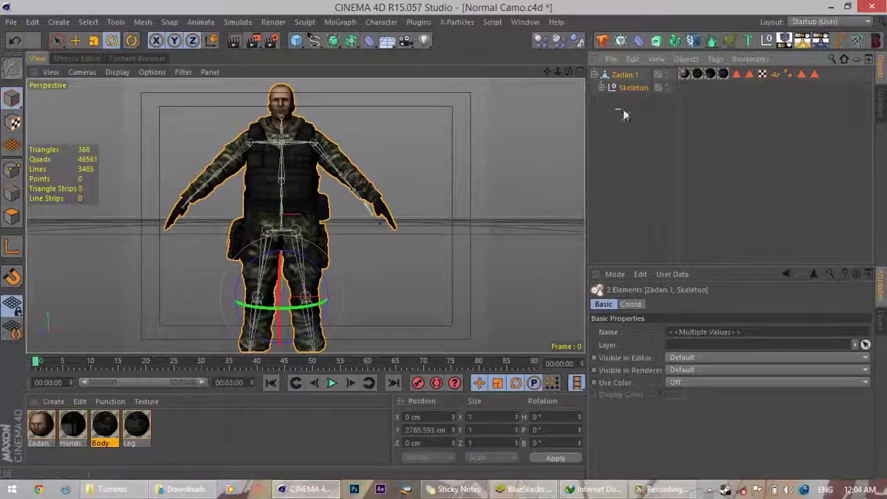
left_click(623, 111)
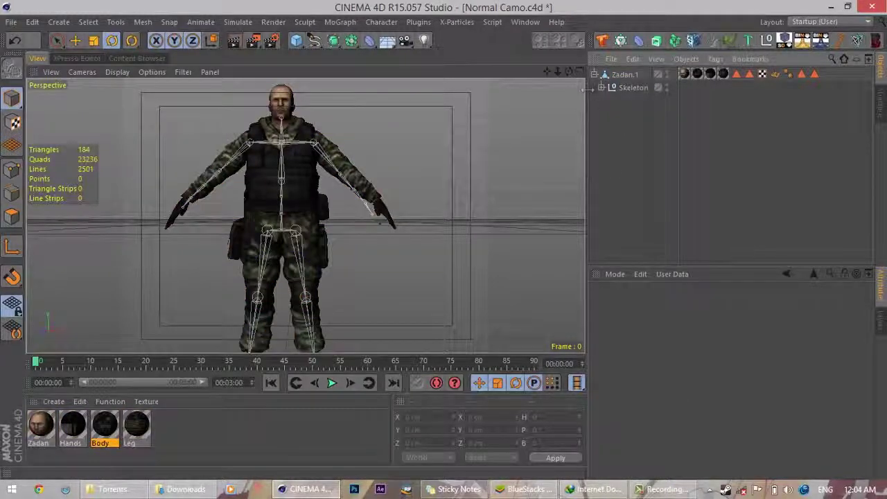
left_click(627, 85)
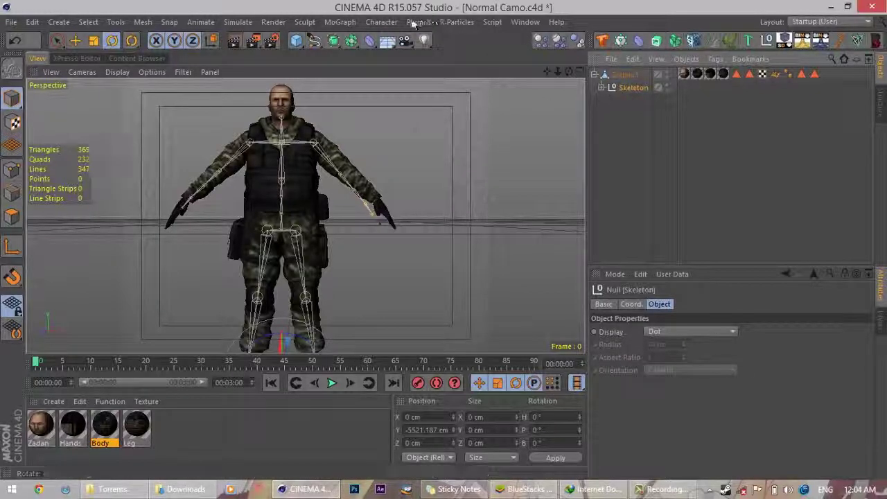
- Add a Skin deformer and nest it under Zadan.1
left_click(375, 25)
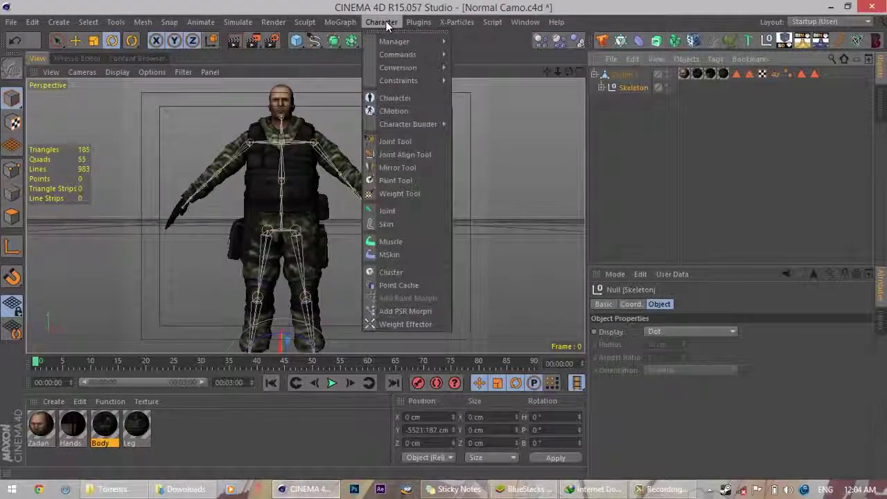
left_click(394, 224)
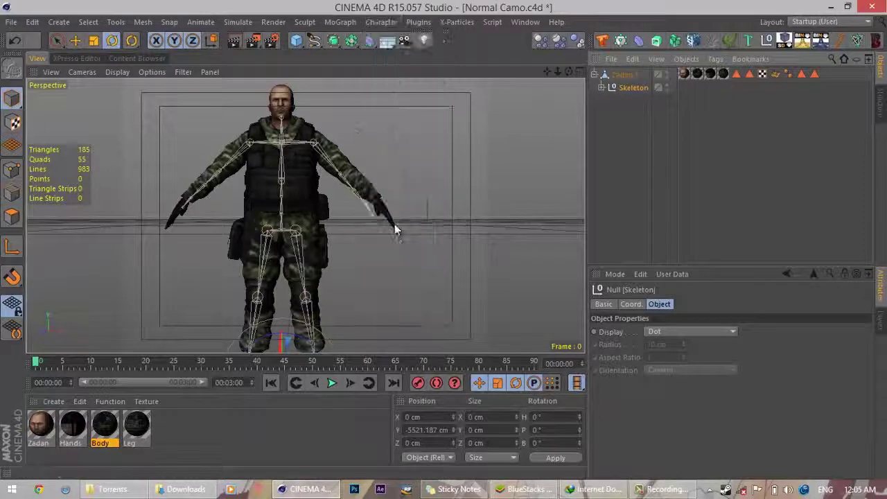
left_click_drag(617, 74, 621, 87)
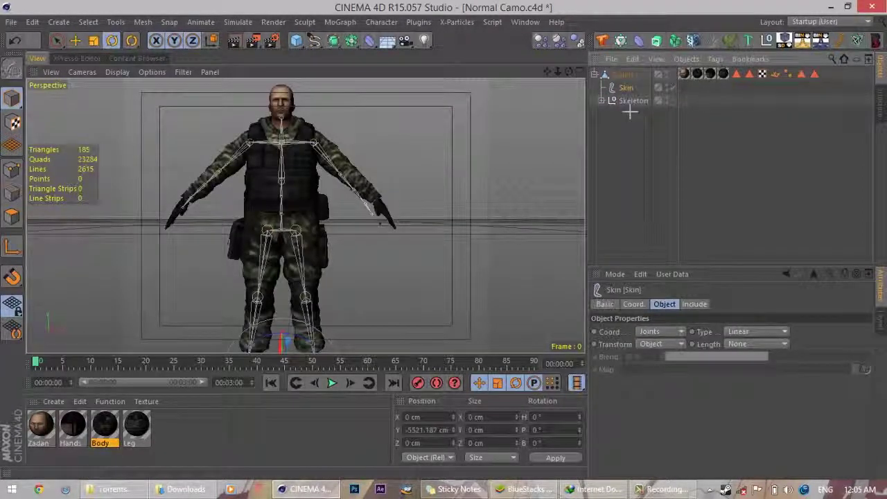
- Box-select Zadan.1, Skin and Skeleton together in the Object Manager
left_click(617, 74)
right_click(617, 75)
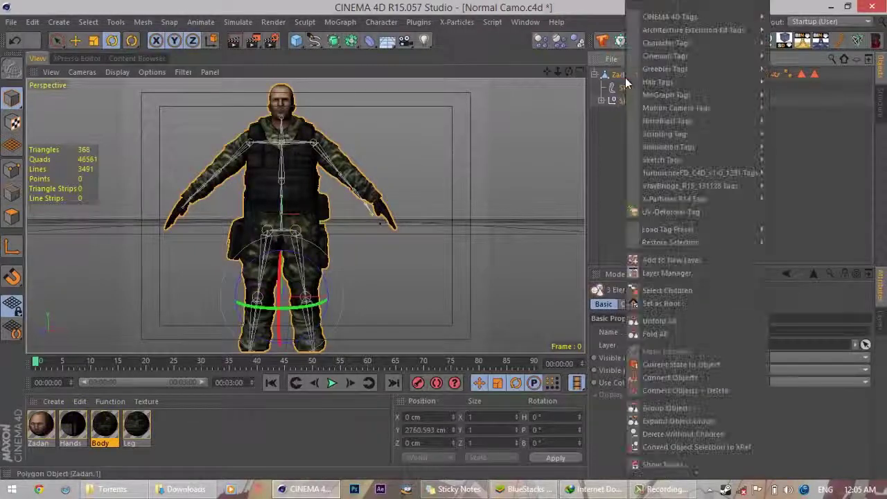
left_click(611, 187)
left_click(633, 146)
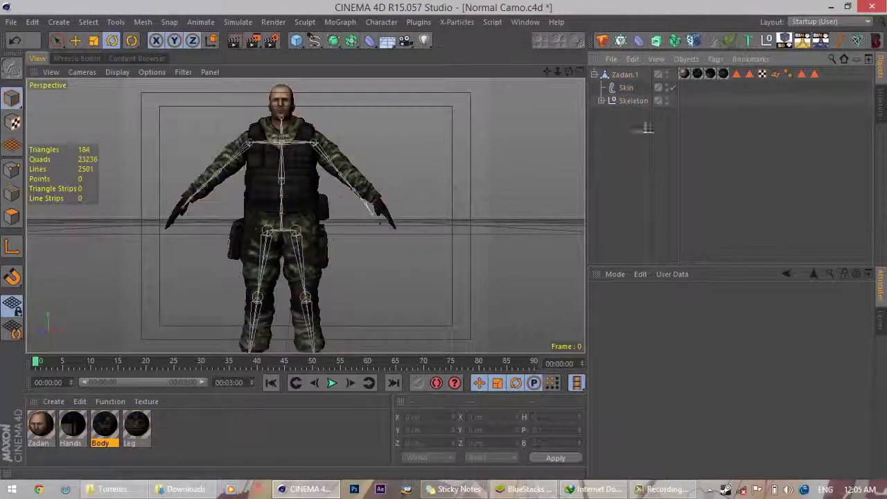
left_click_drag(646, 131, 607, 79)
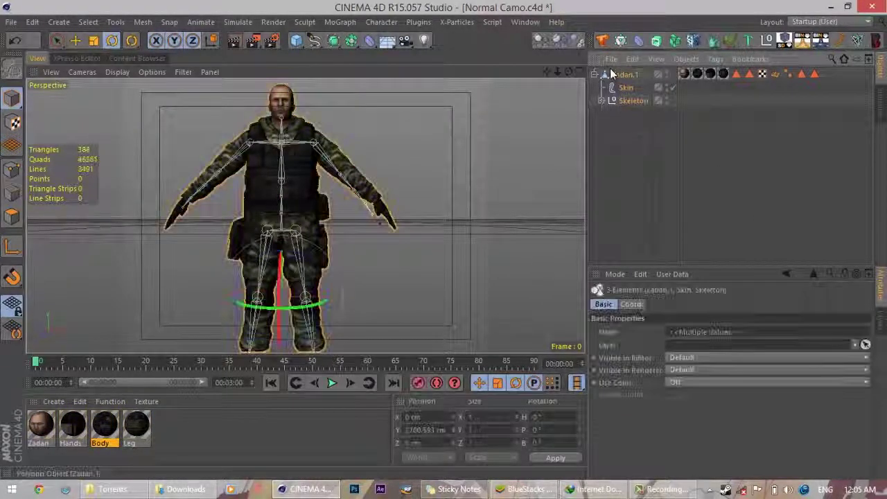
- Add Skeleton's child joints to the selection and run Character > Commands > Bind
right_click(625, 101)
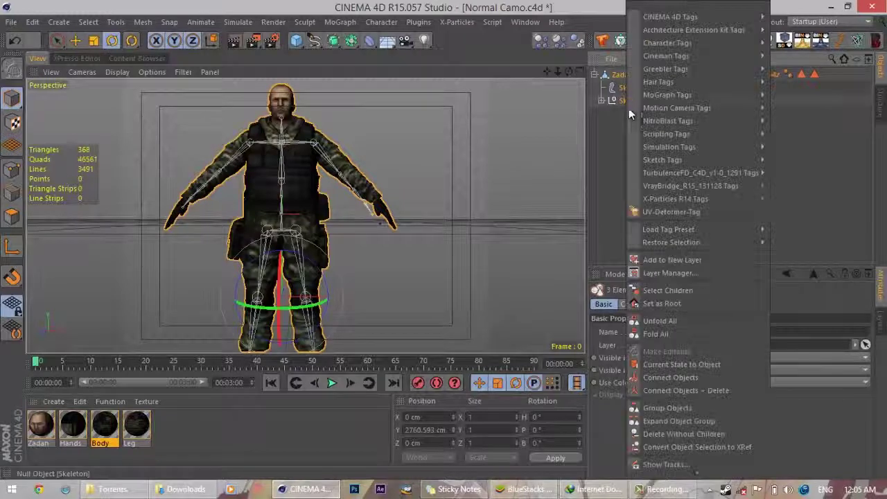
left_click(656, 291)
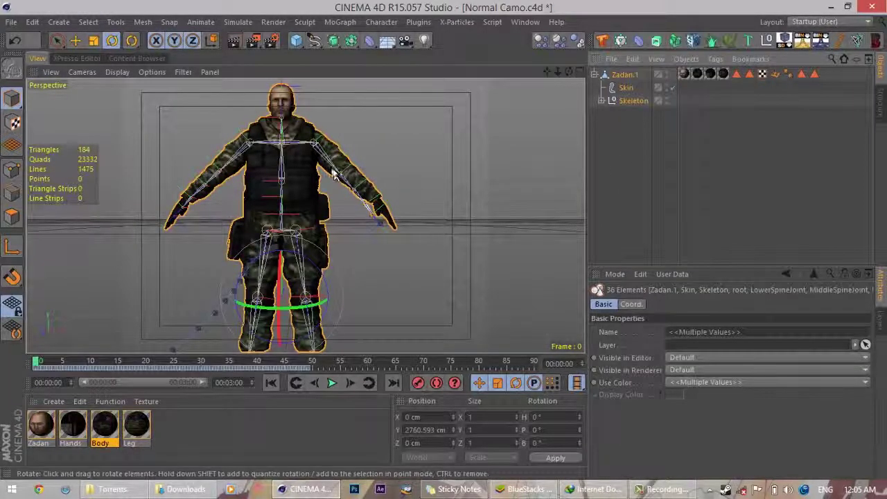
left_click(382, 22)
mouse_move(419, 54)
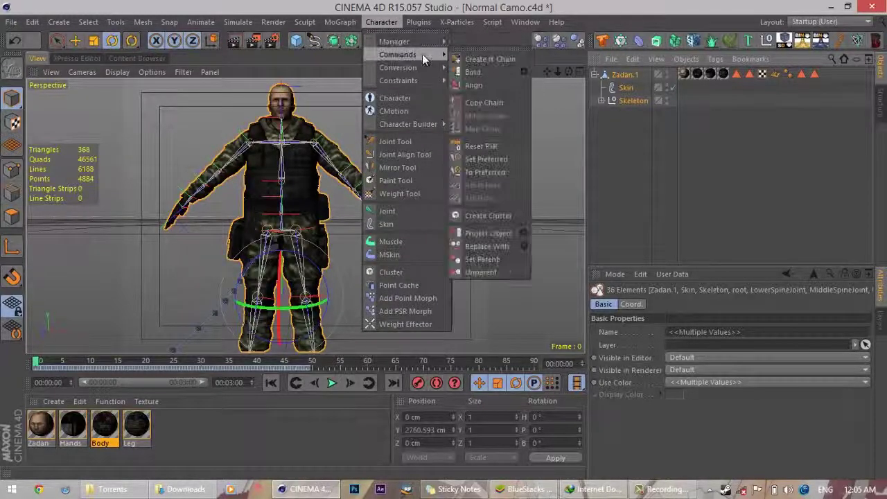
left_click(494, 71)
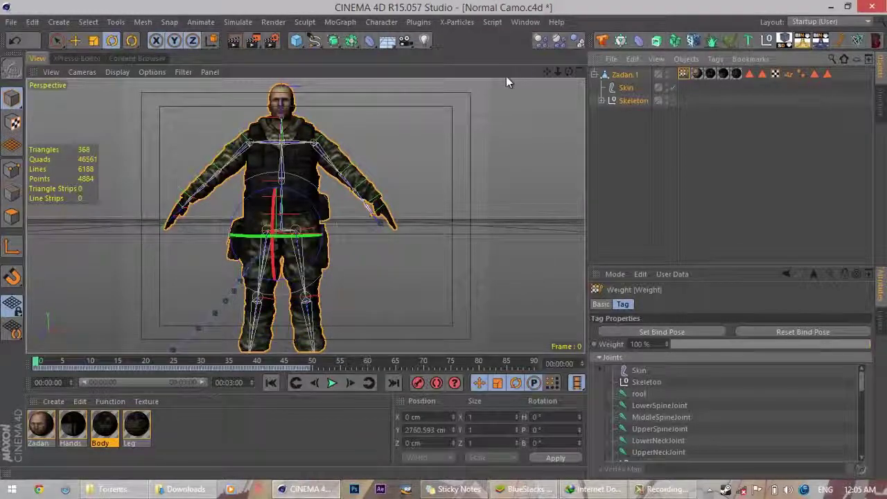
- Rewind to frame 0, select the soldier mesh to check its T-pose skinning, then zoom out
left_click(636, 141)
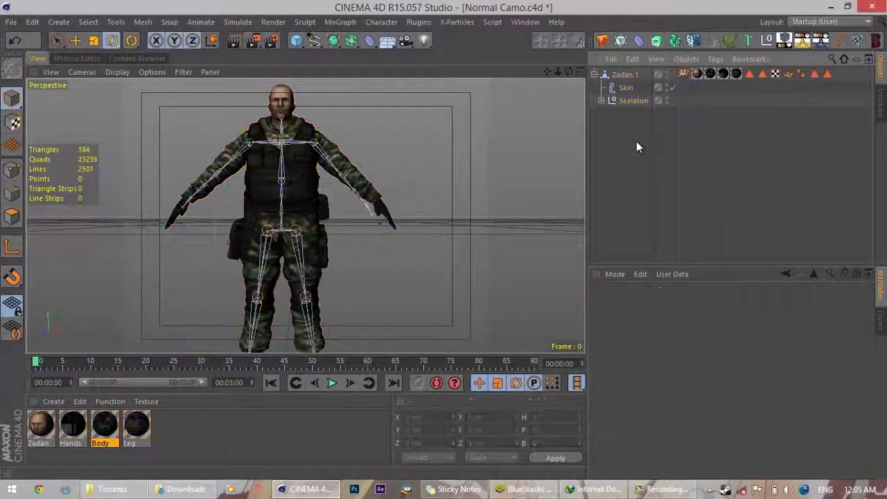
left_click(271, 382)
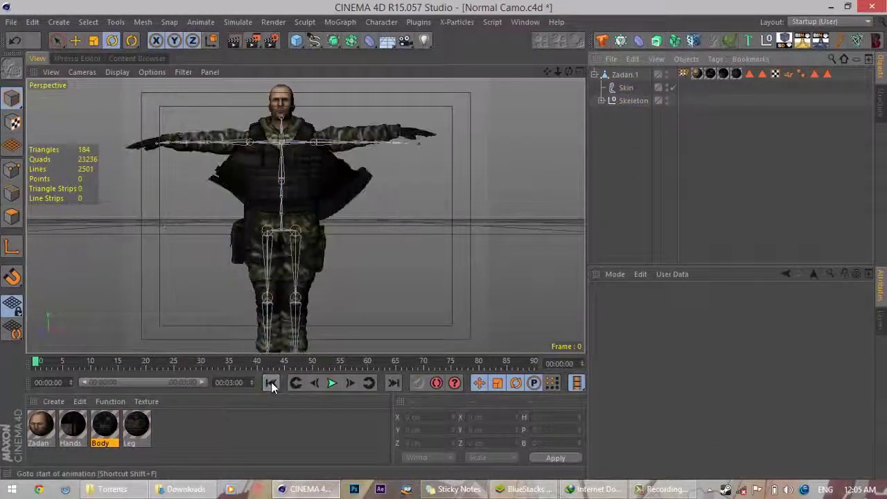
left_click(347, 208)
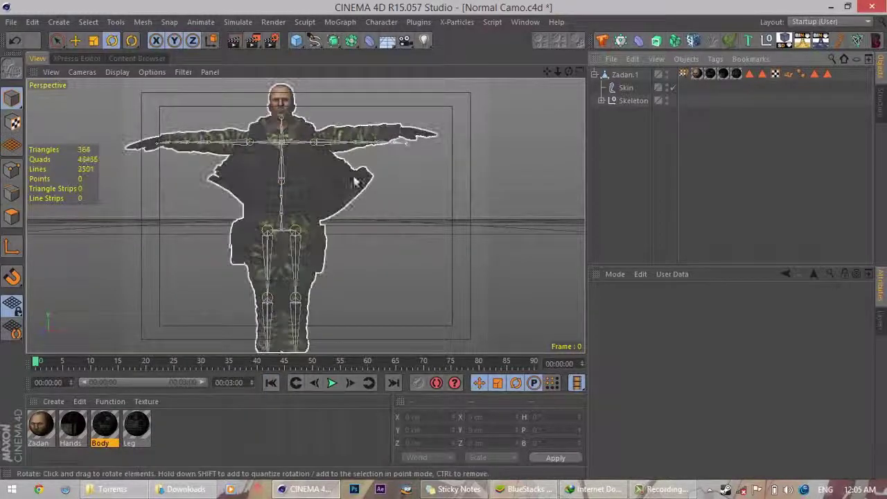
left_click(528, 177)
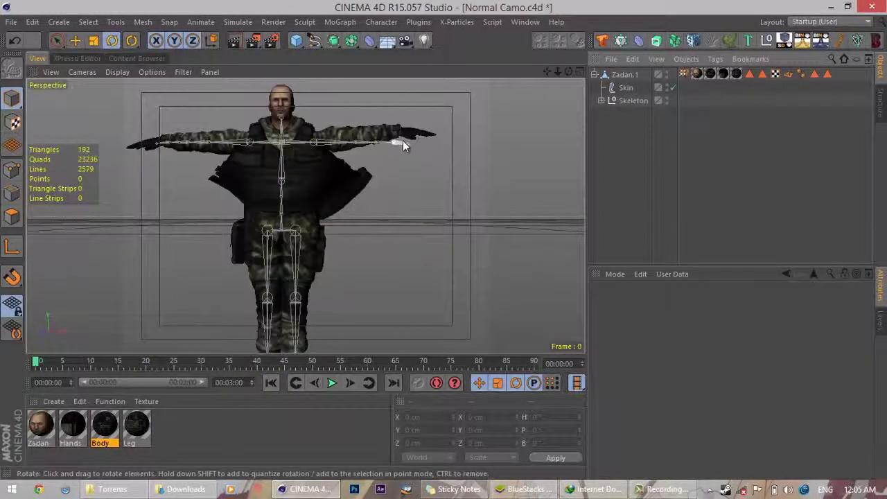
left_click(403, 142)
left_click(377, 175)
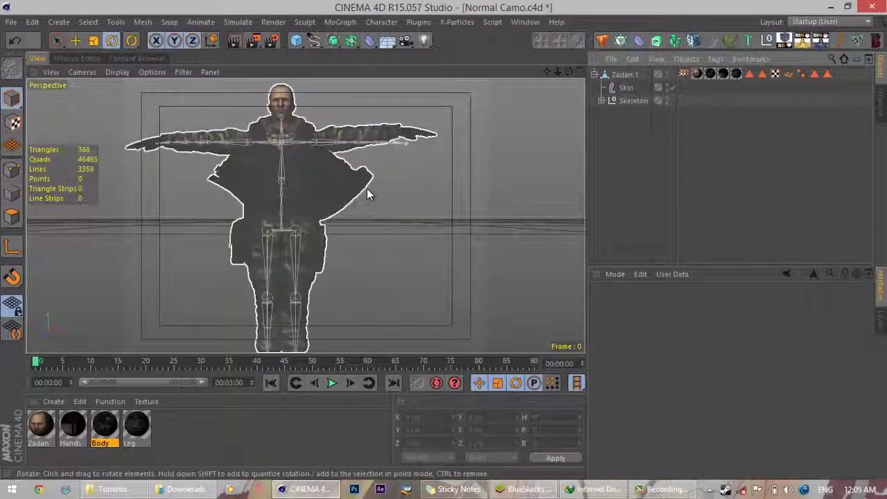
left_click(622, 159)
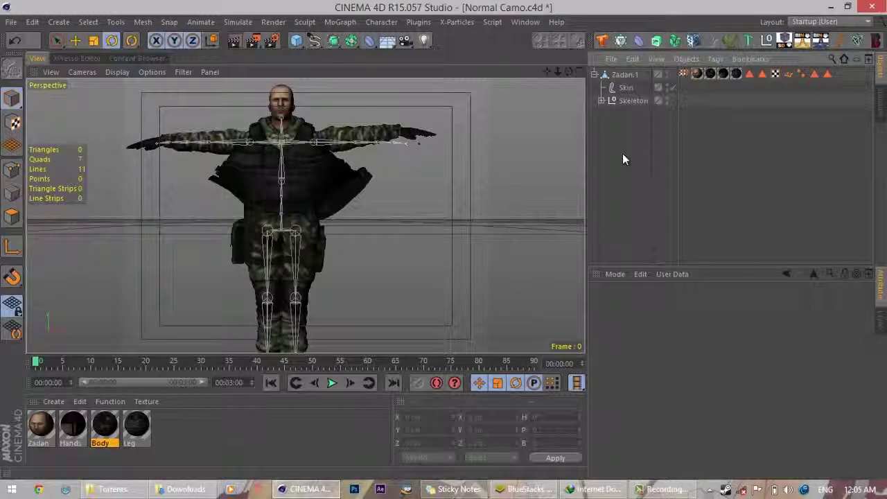
scroll(444, 243, "down", 3)
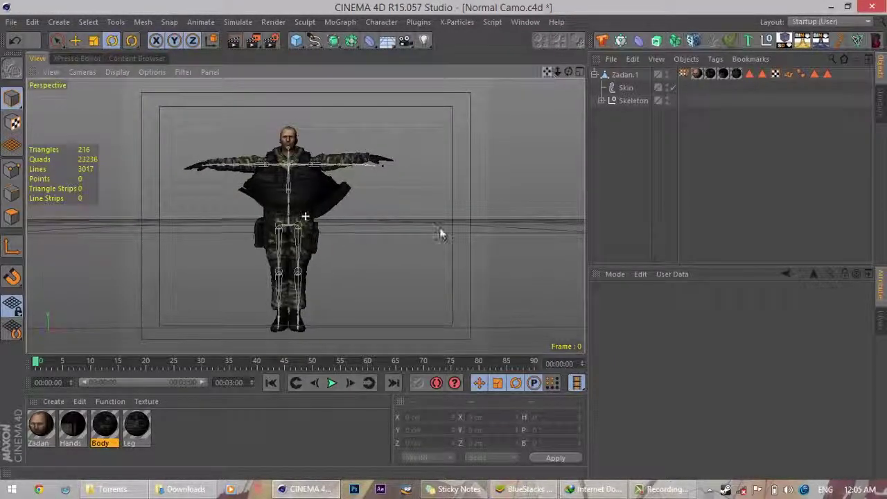
- Play the soldier's running animation, orbit to a side view and scrub back
middle_click_drag(440, 235, 444, 240, "alt")
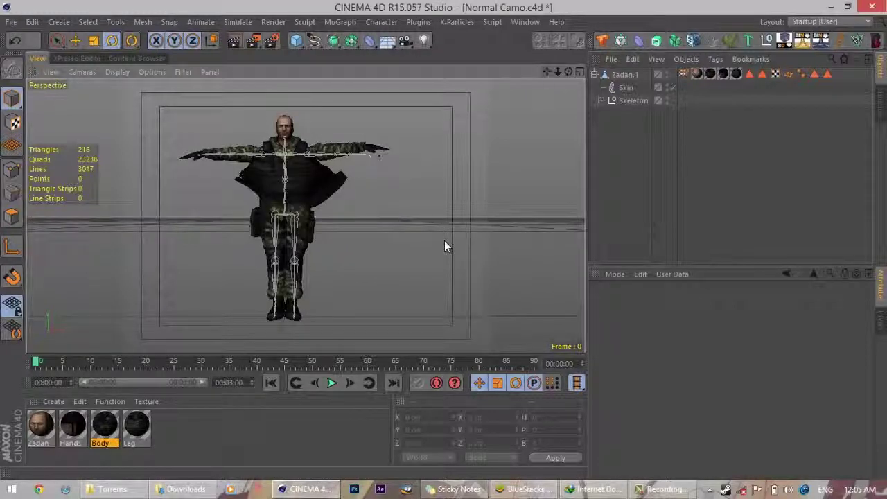
left_click(332, 385)
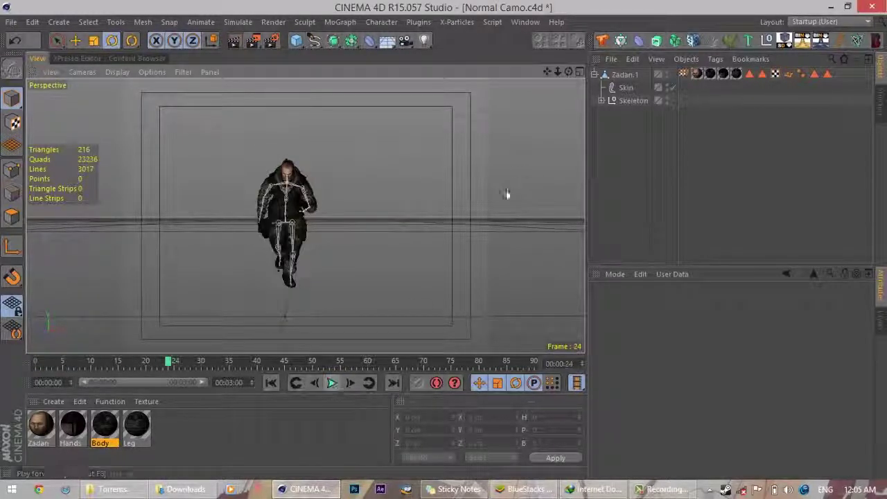
mouse_move(449, 245)
left_mouse_down("alt")
mouse_move(465, 242)
mouse_move(445, 243)
left_mouse_up("alt")
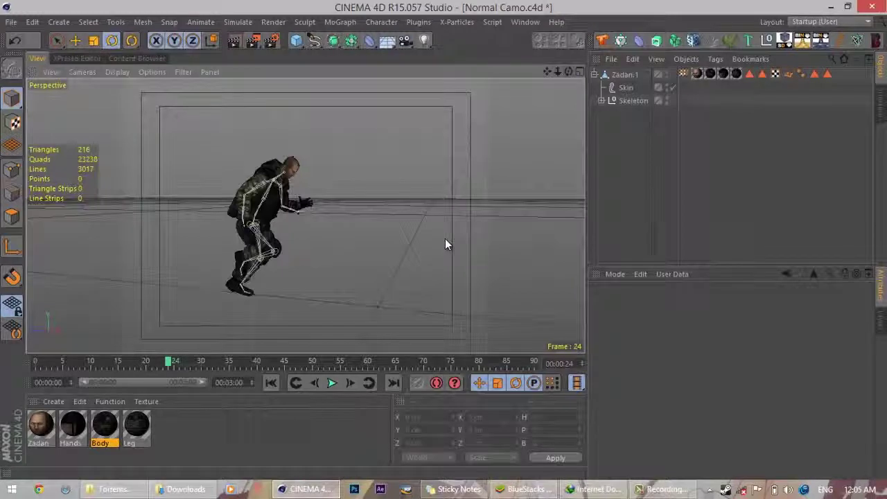
left_click(333, 383)
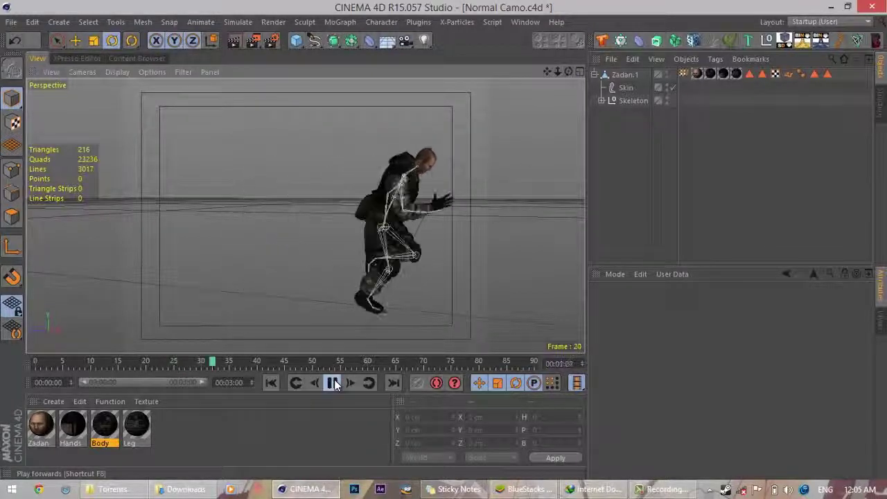
left_click(334, 383)
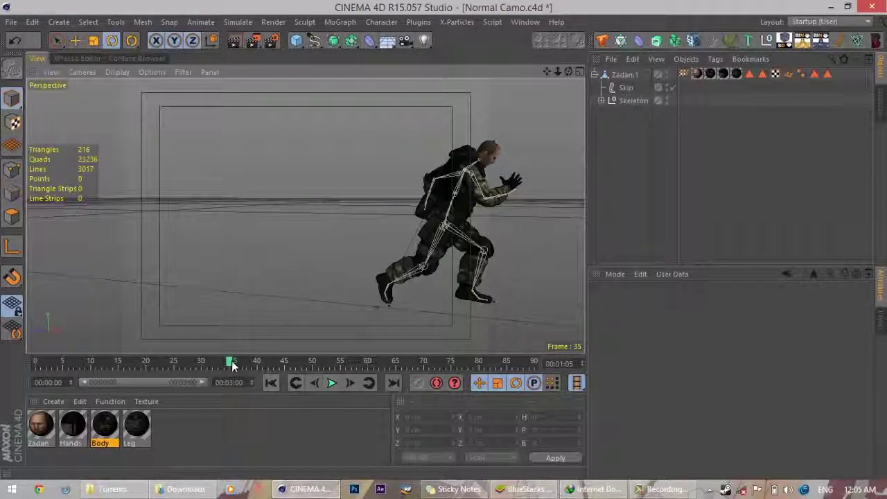
left_click_drag(232, 366, 144, 362)
- Browse the Character menu, replay the run and scrub back to frame 4
left_click(392, 25)
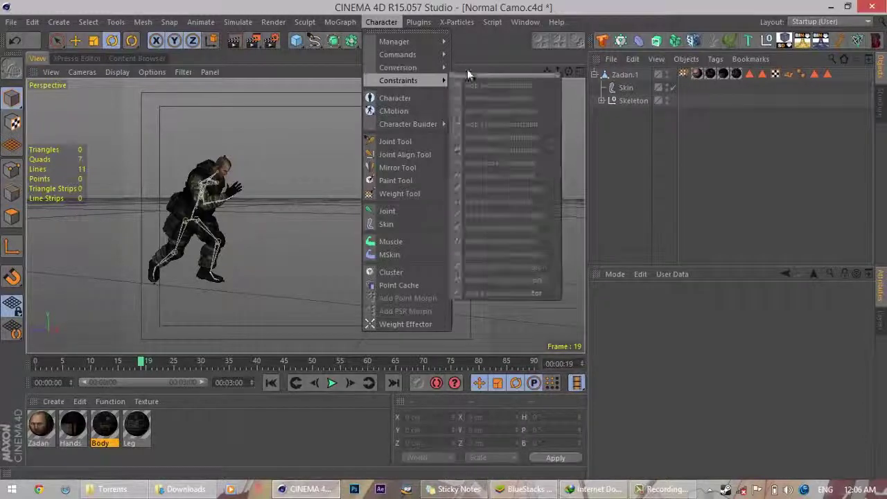
left_click(489, 61)
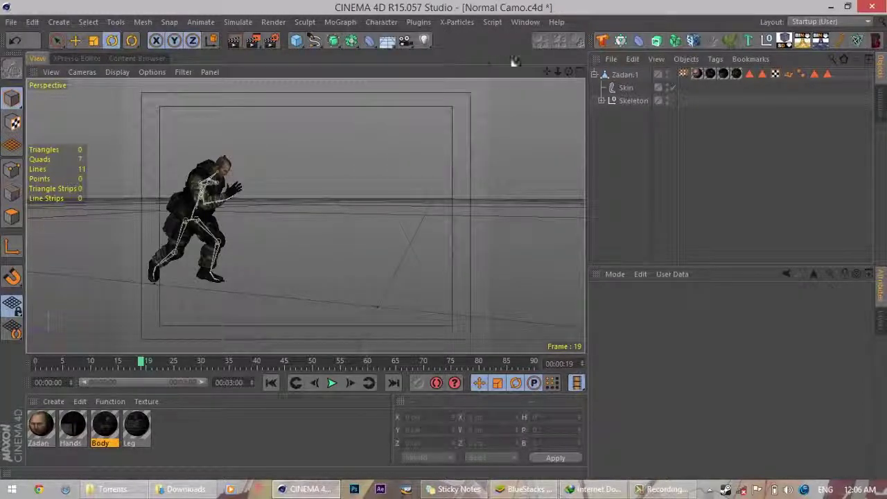
left_click(331, 382)
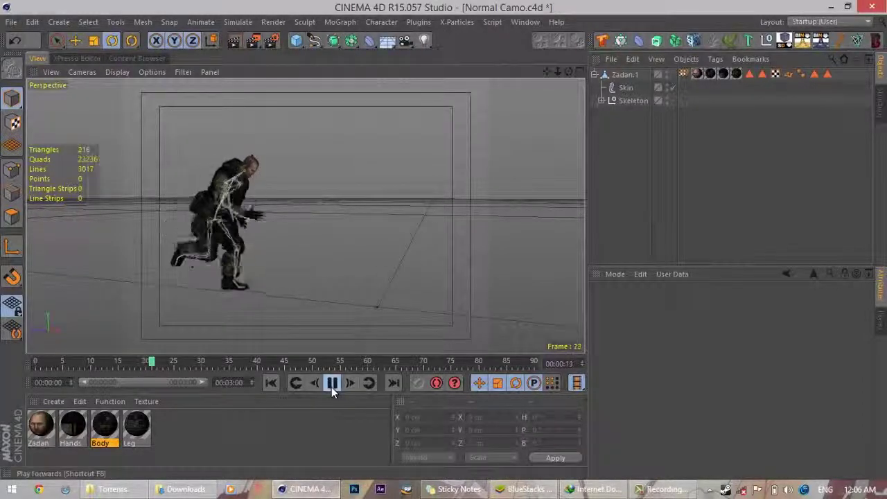
left_click(331, 383)
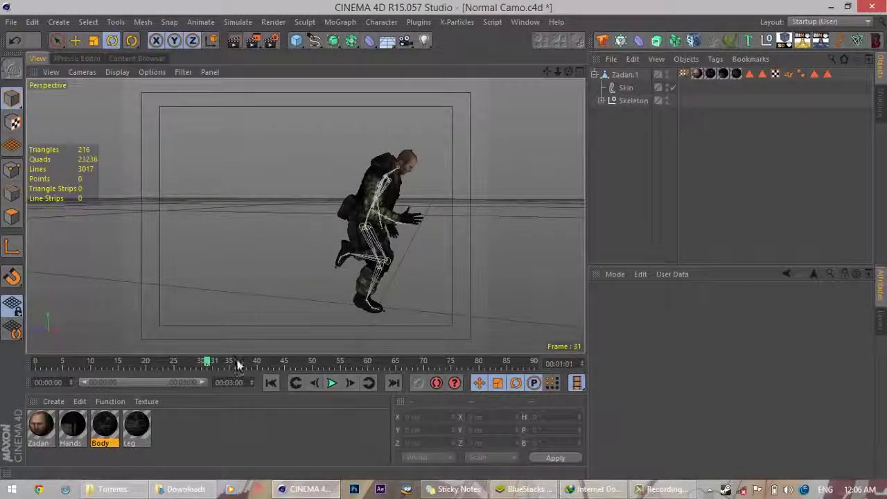
left_click_drag(238, 365, 58, 362)
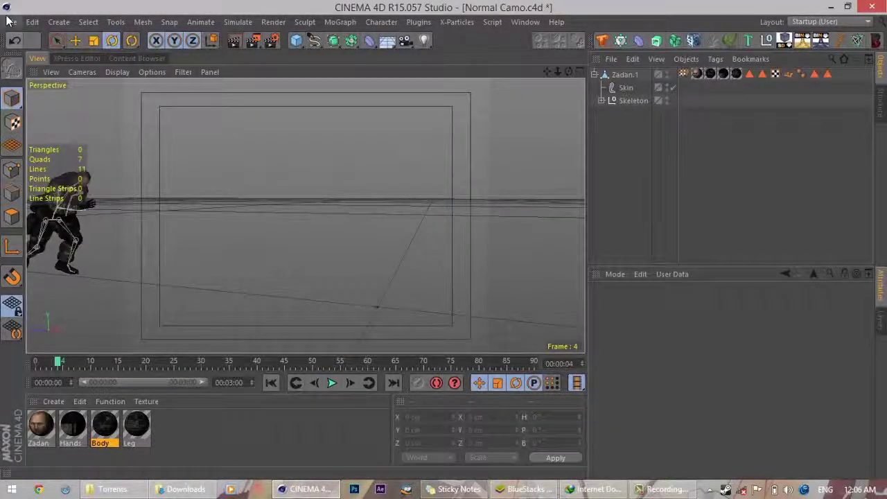
left_click(10, 21)
- Open Normal Camo.c4d from the Rig Test folder and zoom out on the soldier
left_click(20, 55)
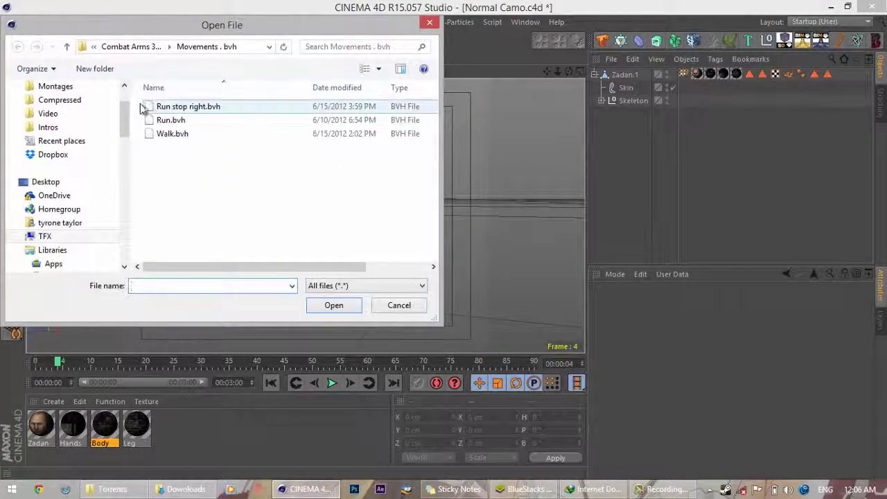
left_click_drag(124, 119, 124, 201)
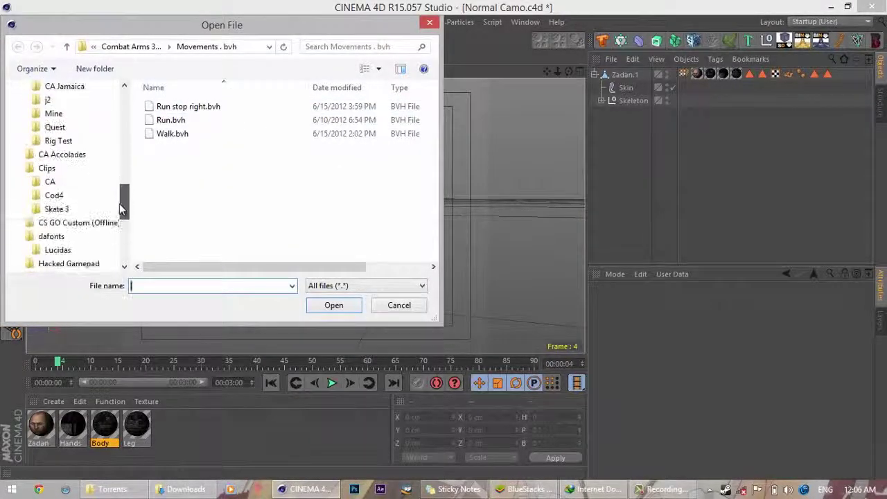
left_click(111, 142)
double_click(214, 118)
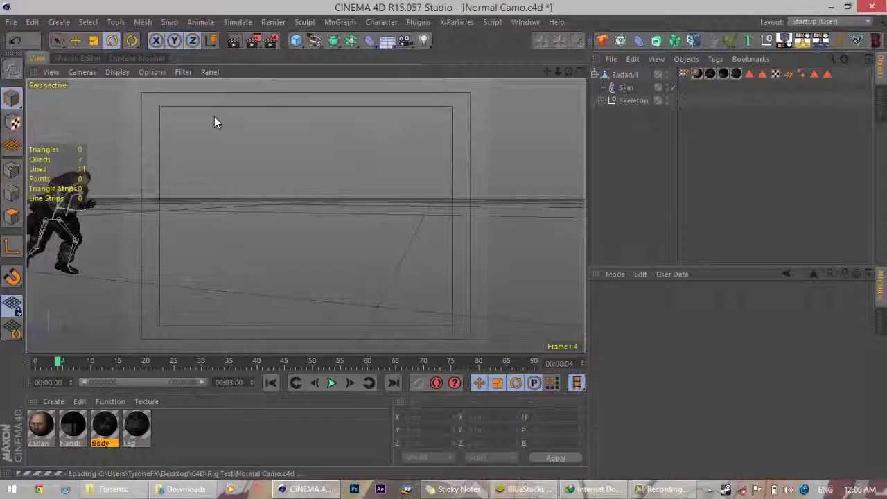
mouse_move(558, 73)
left_mouse_down()
mouse_move(566, 72)
mouse_move(444, 240)
mouse_move(567, 75)
left_mouse_up()
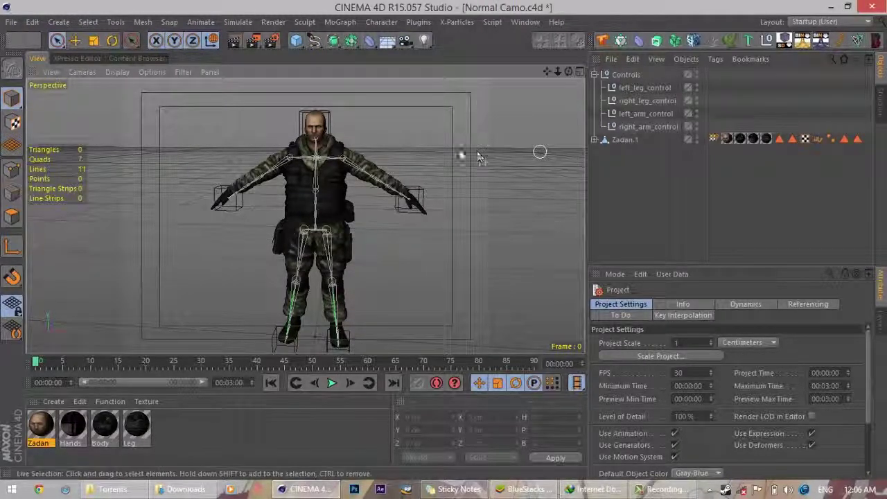
- Rotate the head control to turn the soldier's head slightly to one side
left_click(332, 114)
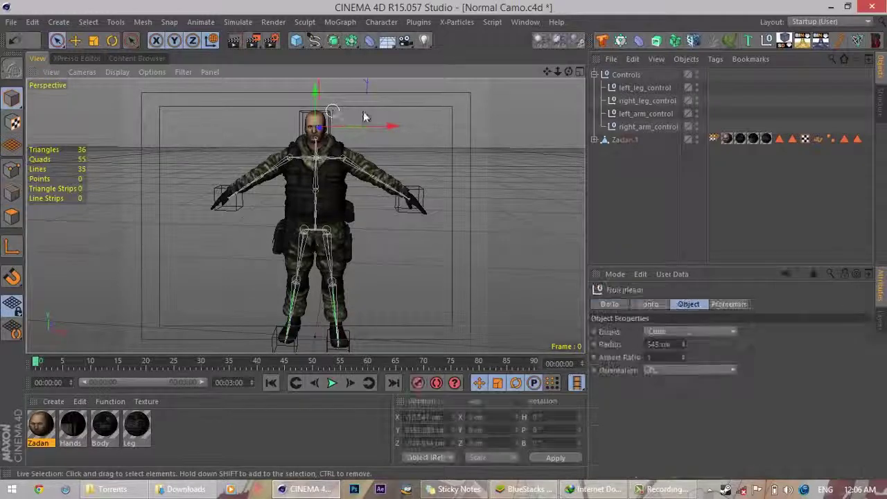
key("r")
left_click_drag(376, 122, 347, 119)
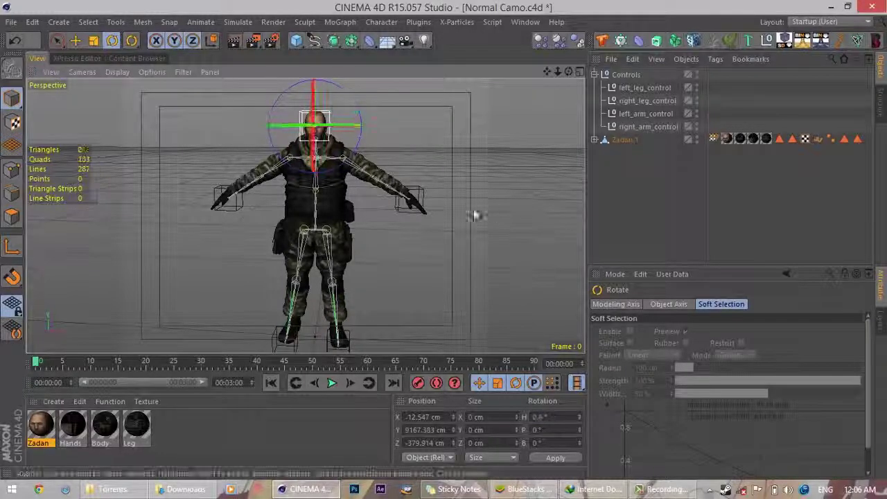
- Raise left_arm_control along Y to about X 3487, Y 7465 cm, lifting the left hand
left_click(416, 197)
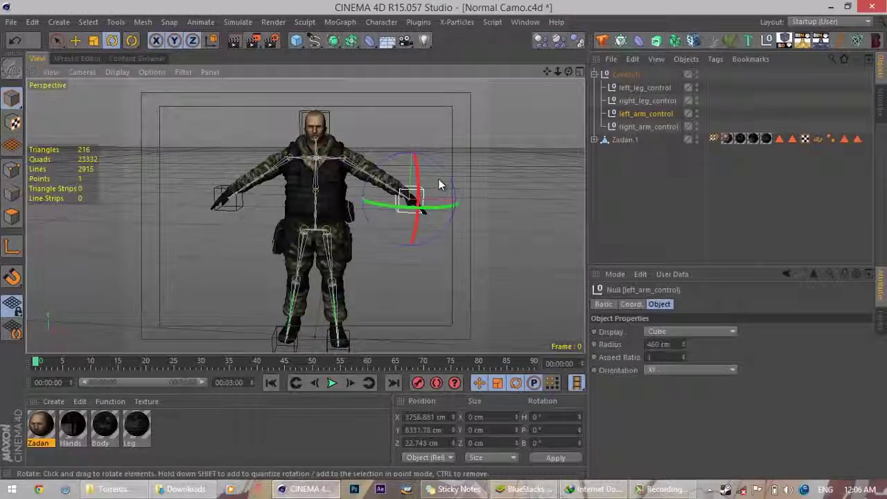
key("e")
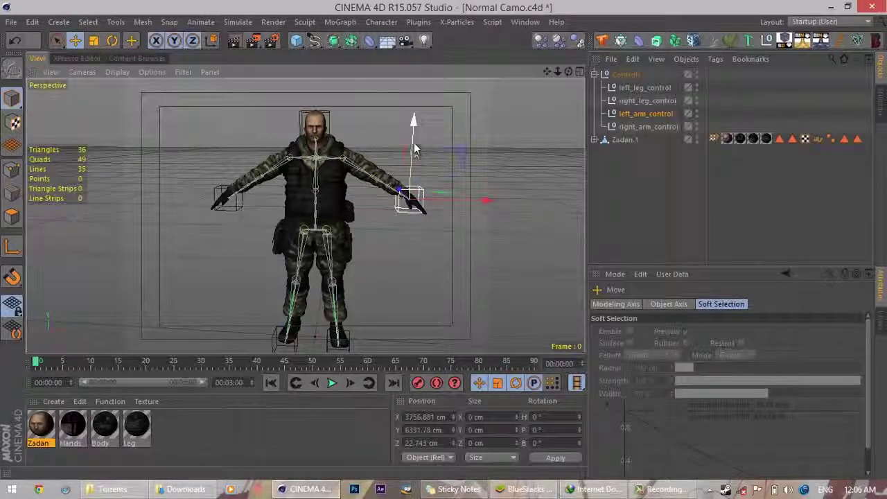
mouse_move(414, 147)
left_mouse_down()
mouse_move(418, 104)
mouse_move(417, 172)
mouse_move(412, 104)
mouse_move(414, 160)
left_mouse_up()
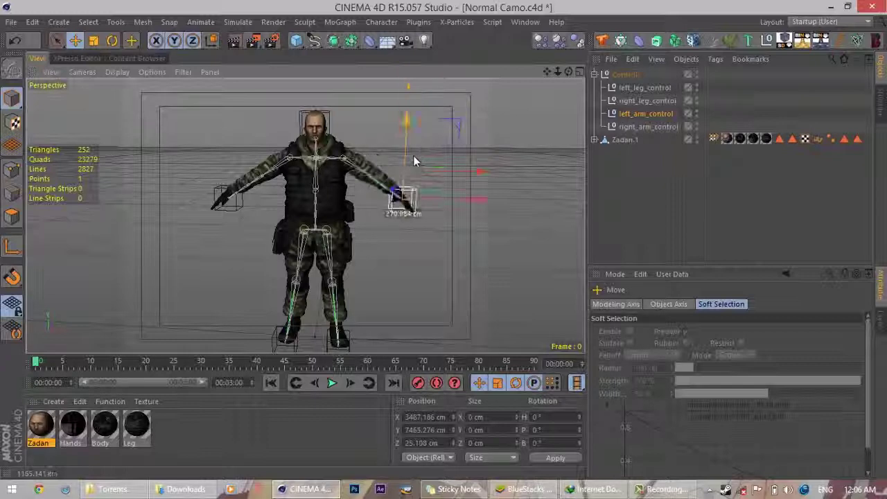
left_click(230, 202)
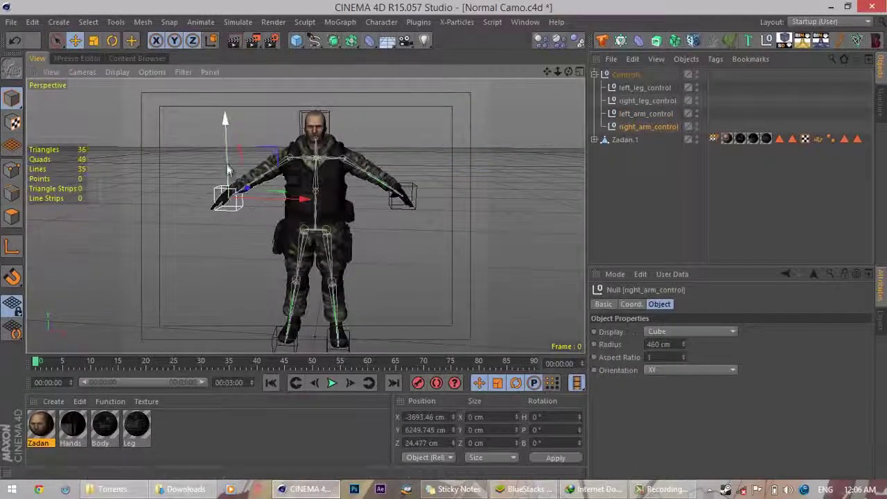
- Adjust right_arm_control up and down along Y to set the right hand's height
mouse_move(227, 168)
left_mouse_down()
mouse_move(227, 135)
mouse_move(229, 176)
mouse_move(227, 131)
mouse_move(232, 166)
left_mouse_up()
left_click_drag(447, 250, 441, 239, "alt")
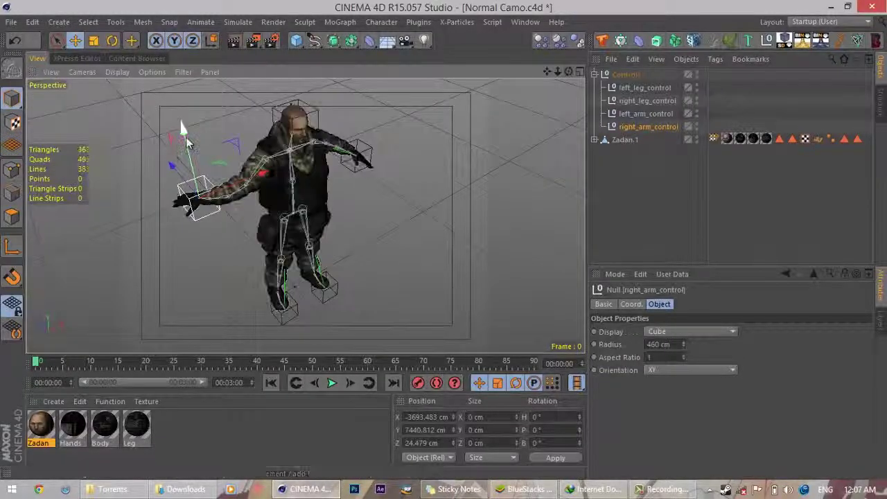
left_click_drag(187, 139, 198, 187)
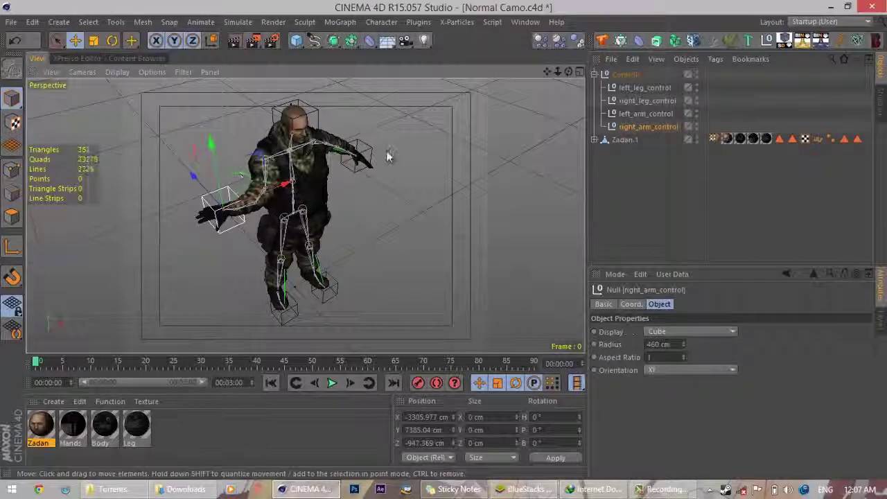
- Move left_arm_control to about X 2815, Y 6869, Z -165 cm, then reselect right_arm_control in front view
left_click(360, 154)
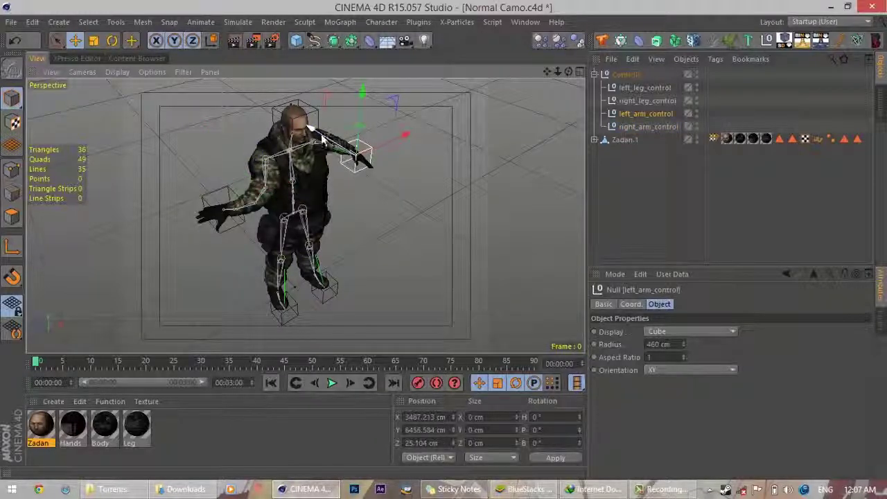
left_click_drag(321, 137, 342, 149)
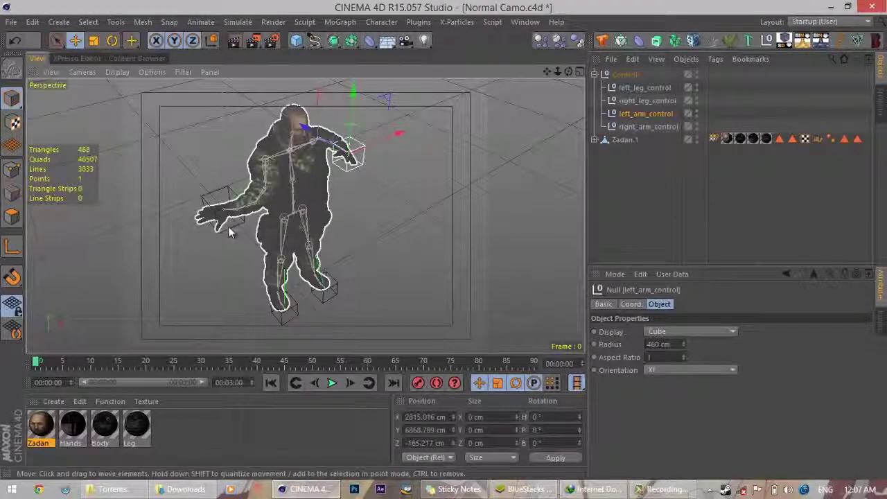
left_click(228, 226)
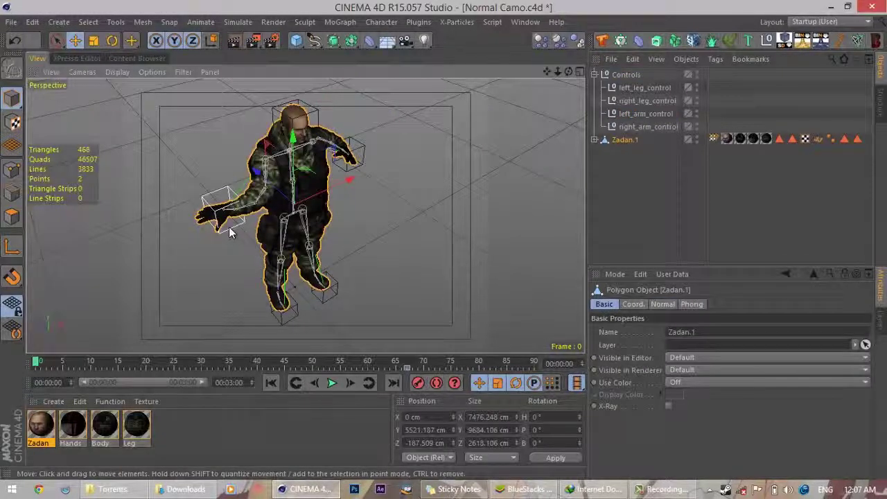
left_click(236, 226)
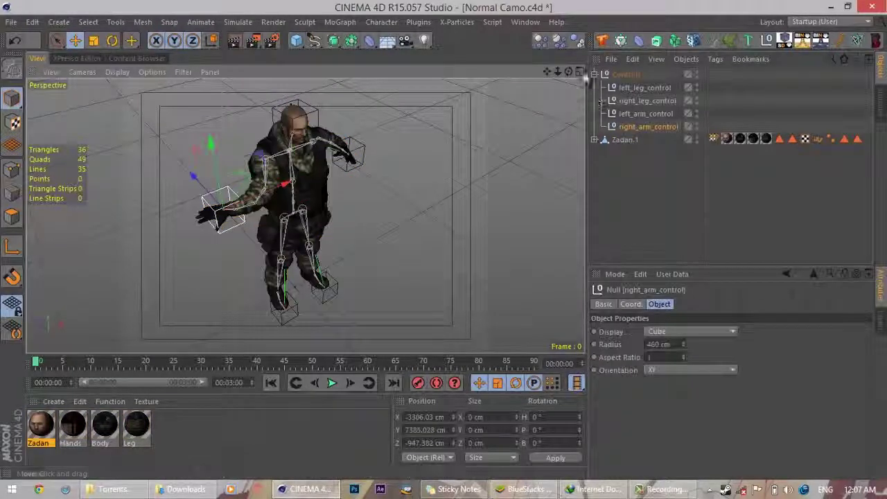
left_click_drag(568, 72, 444, 240)
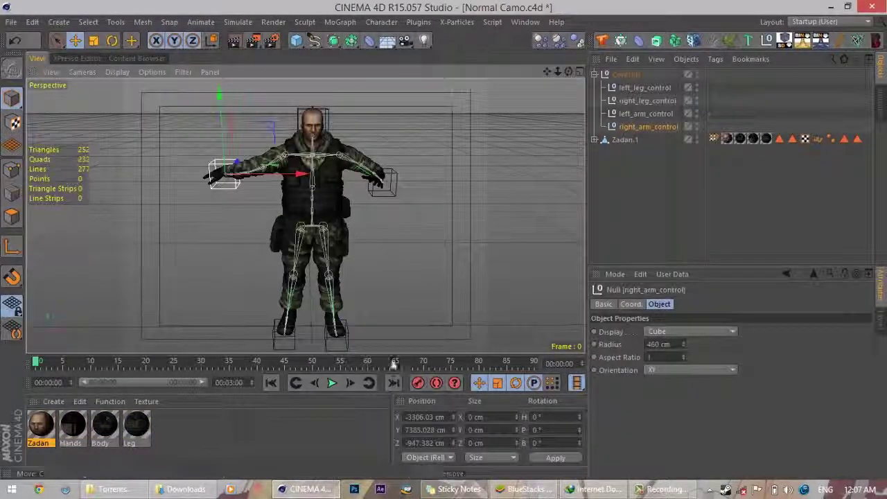
- Slide left_leg_control sideways along X to shift the left foot, then deselect it
left_click(339, 339)
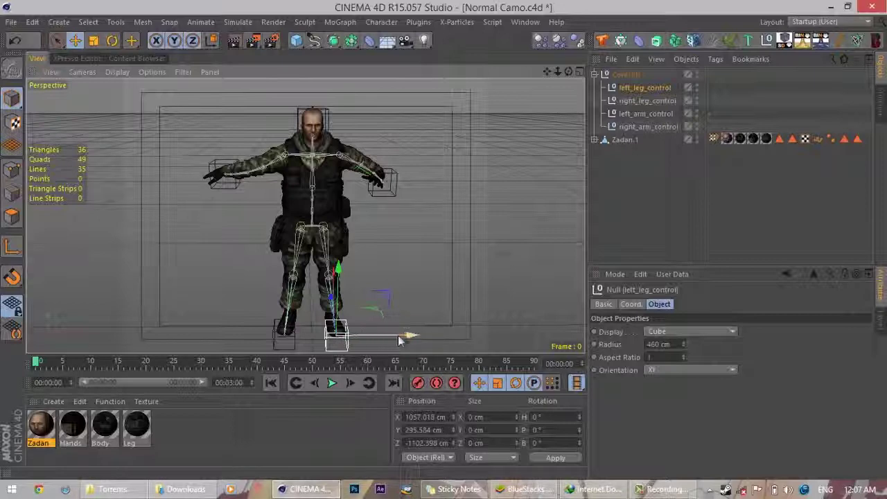
mouse_move(399, 340)
left_mouse_down()
mouse_move(381, 334)
mouse_move(408, 337)
mouse_move(385, 340)
left_mouse_up()
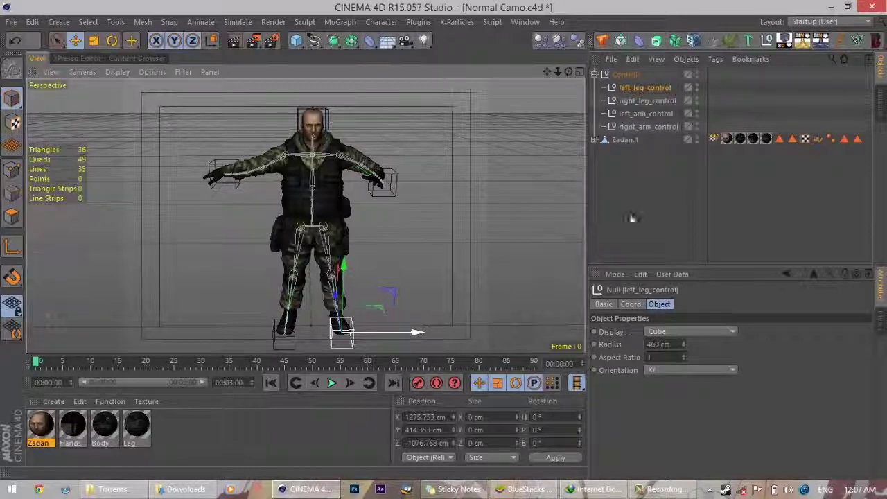
left_click(643, 182)
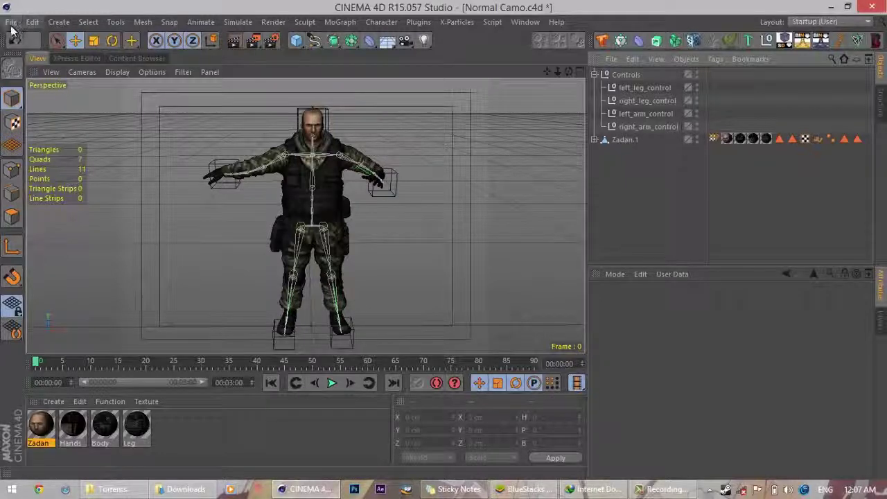
- Close all projects with File > Close All, discarding changes to Normal Camo.c4d
left_click(11, 21)
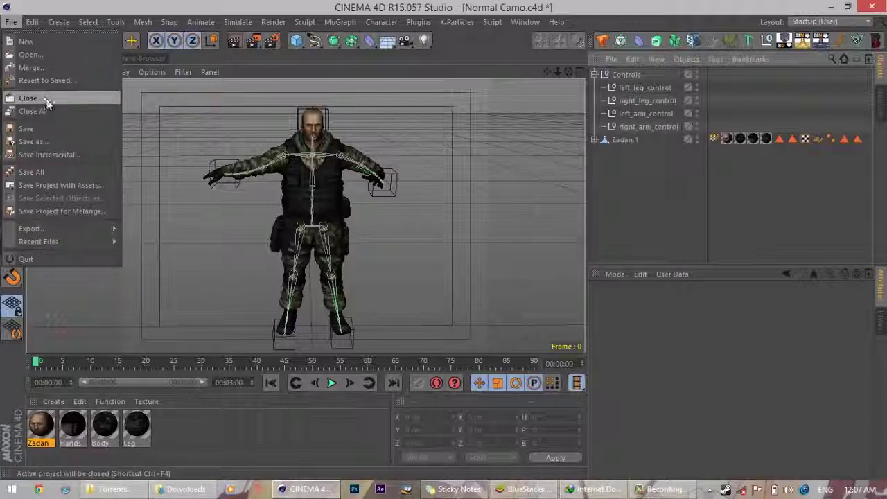
left_click(246, 458)
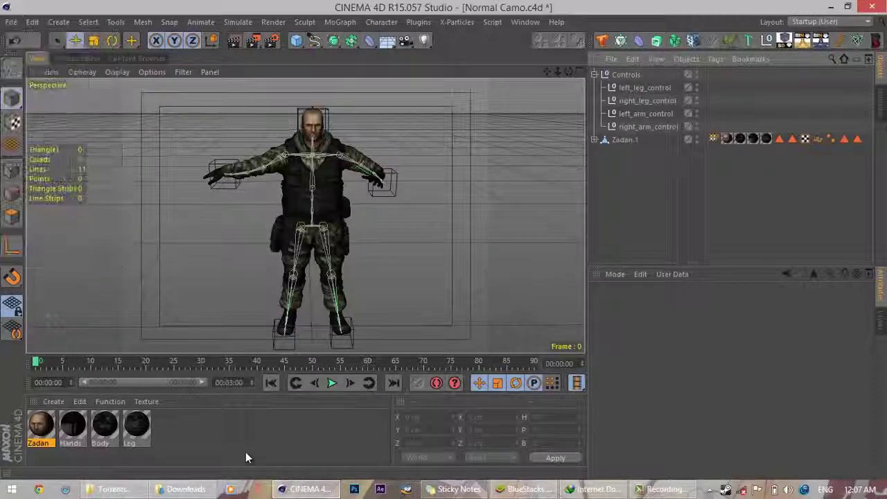
left_click(12, 22)
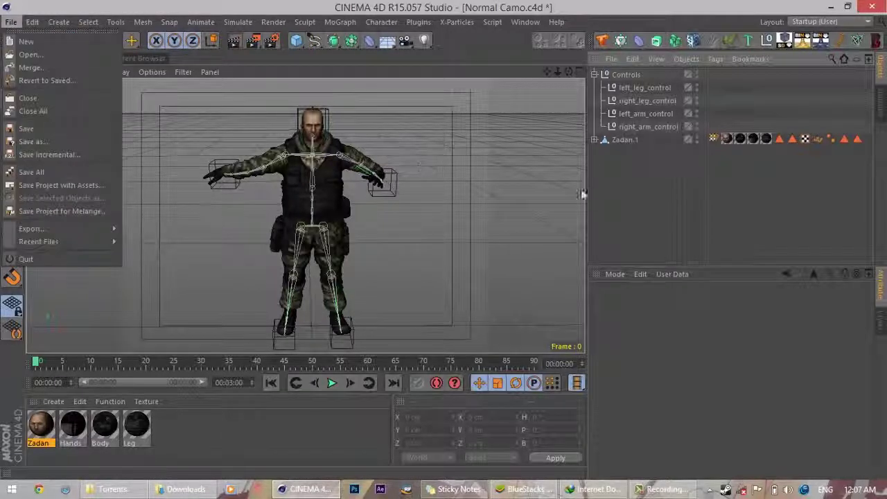
left_click(610, 197)
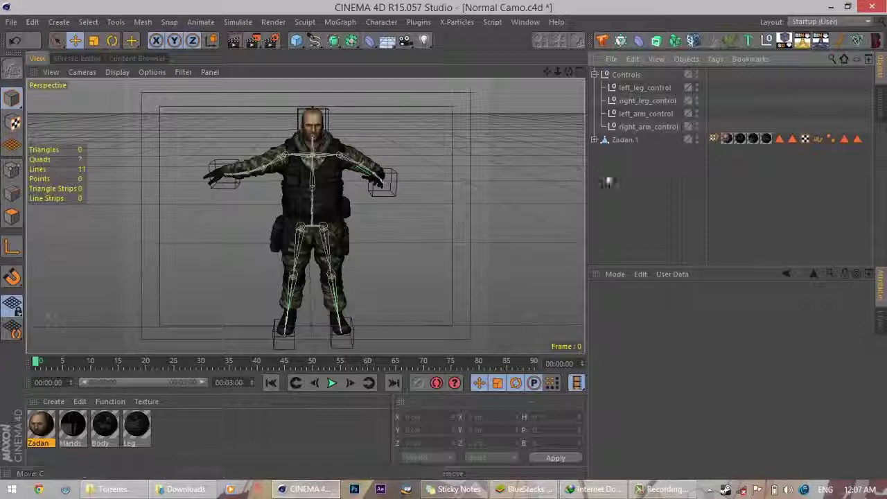
left_click(11, 22)
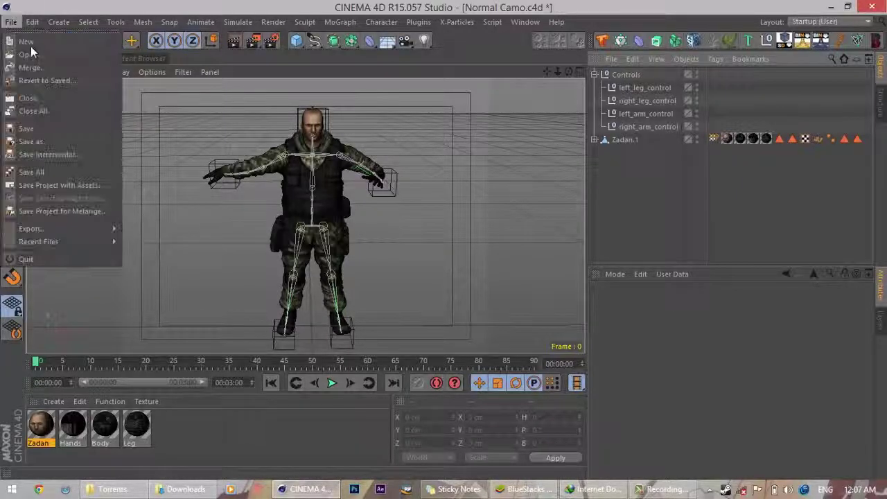
left_click(60, 112)
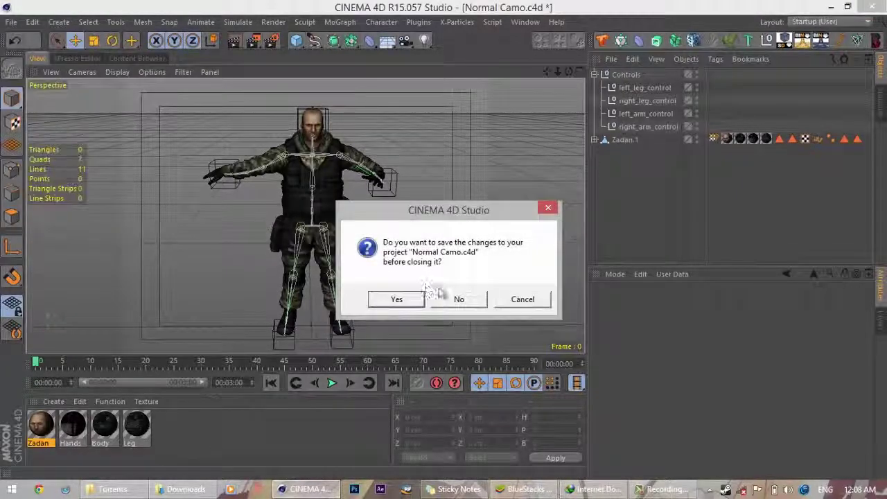
left_click(478, 298)
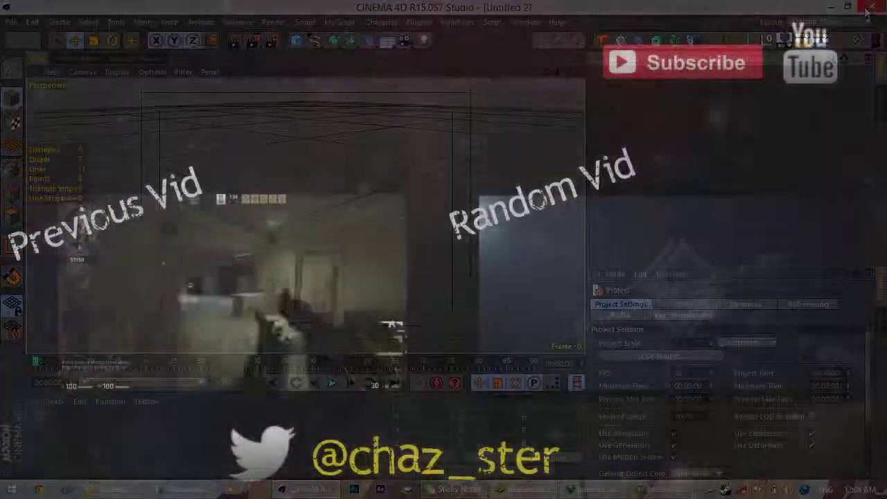